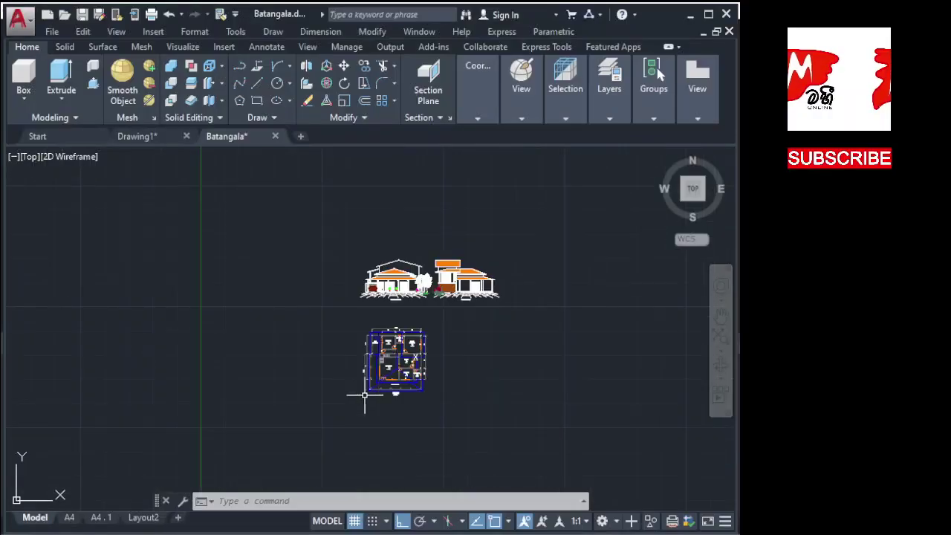
Step: Zoom in on the Batangala floor plan and pan it to sit below the elevations
scroll(433, 296, up, 2)
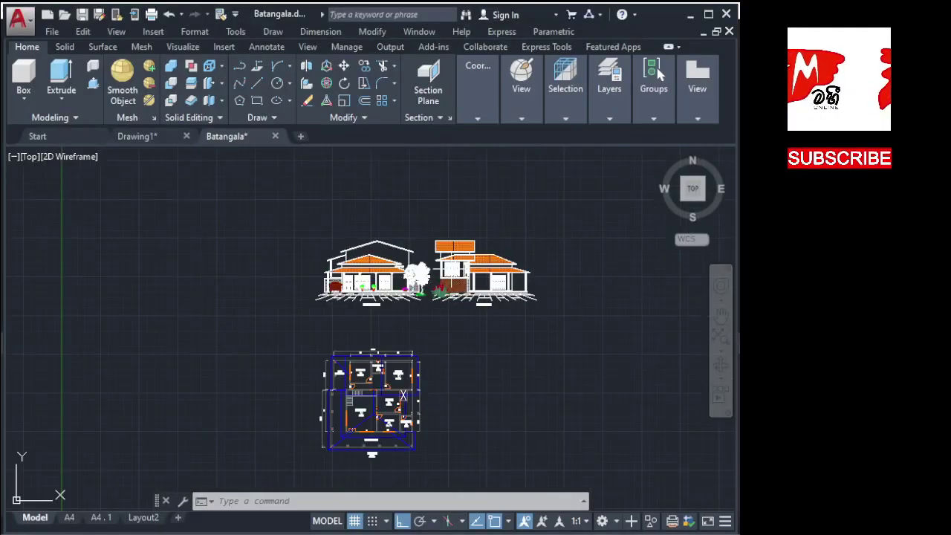
scroll(491, 238, up, 2)
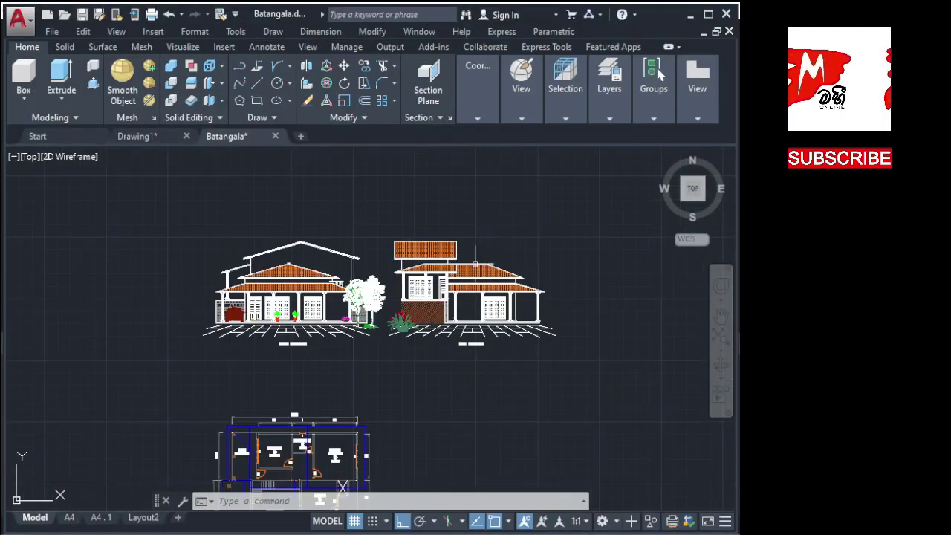
scroll(476, 257, up, 2)
scroll(311, 263, down, 3)
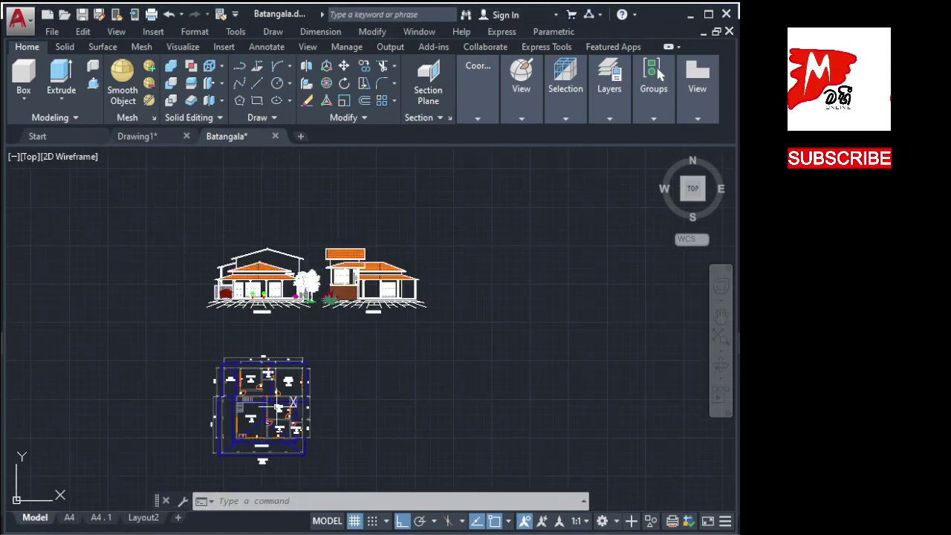
scroll(263, 397, up, 2)
middle_drag(263, 402, 265, 353)
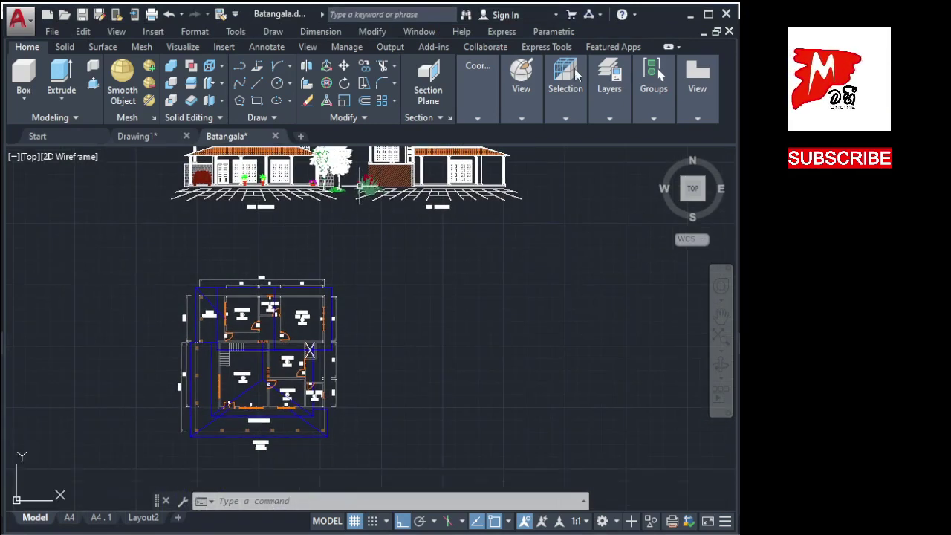
Step: Review Batangala's 15 layers and their colours, then switch to Drawing1
click(607, 112)
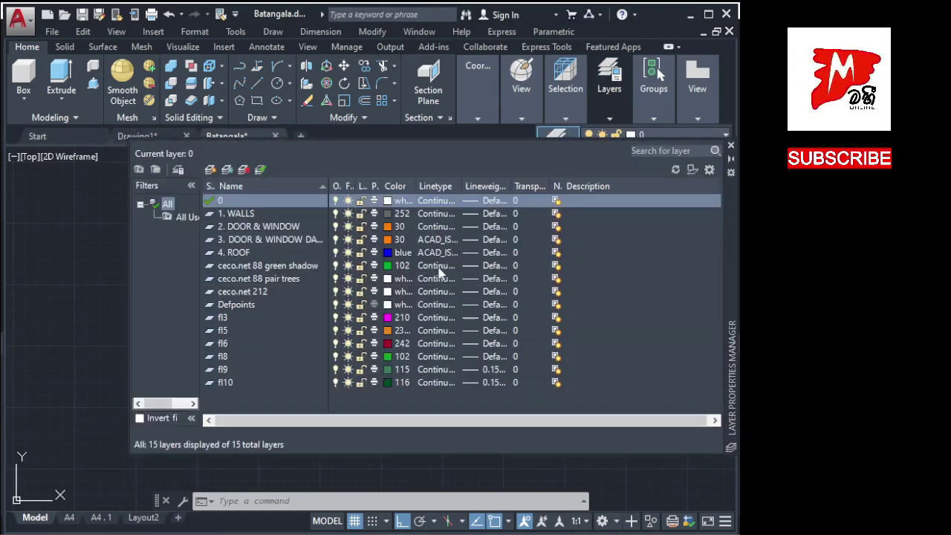
click(732, 147)
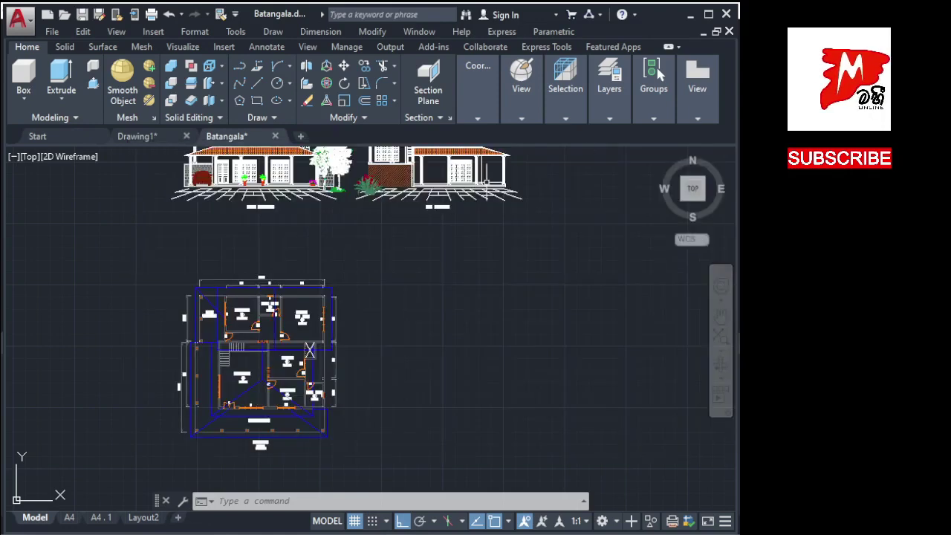
click(149, 141)
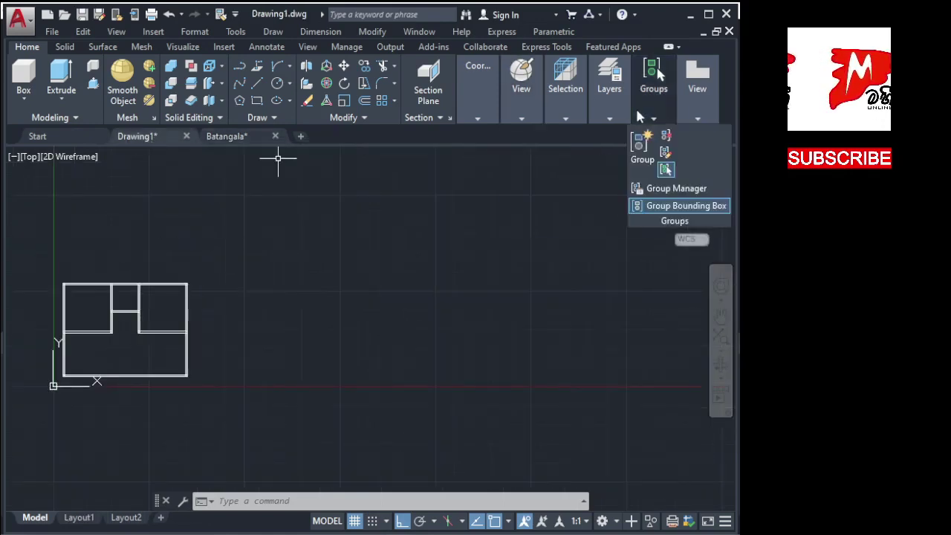
Step: Show Drawing1's five layers and bring up the Select Color choices for 1-WALLS-2D
click(612, 110)
click(557, 151)
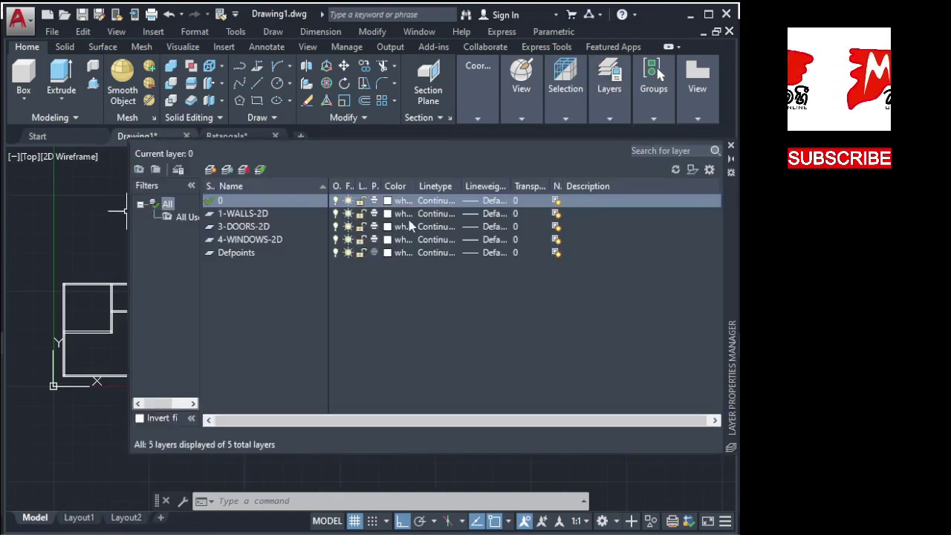
click(240, 230)
click(249, 241)
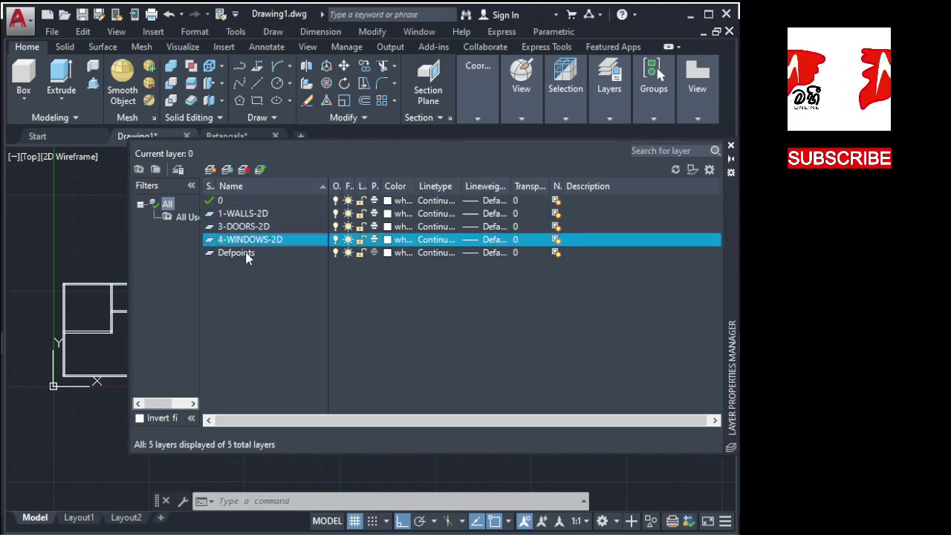
click(252, 214)
click(242, 240)
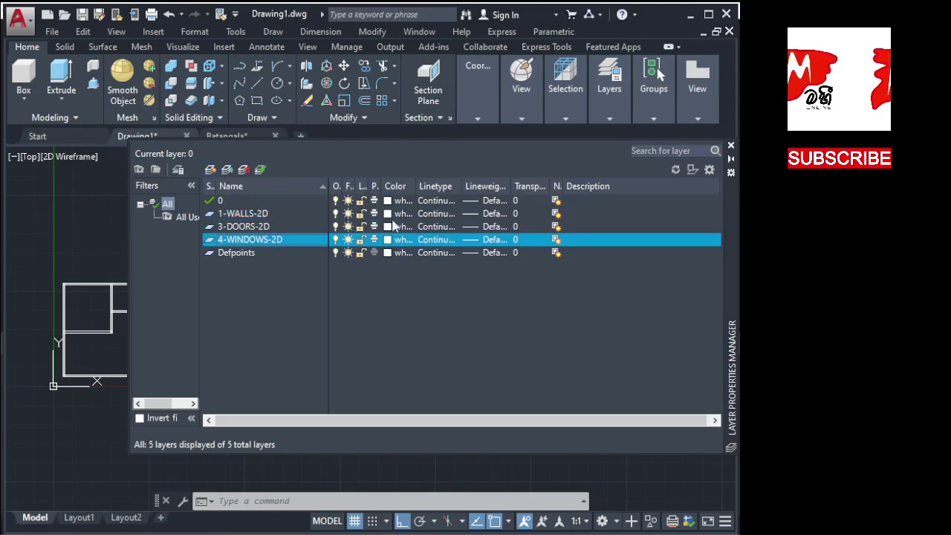
click(387, 214)
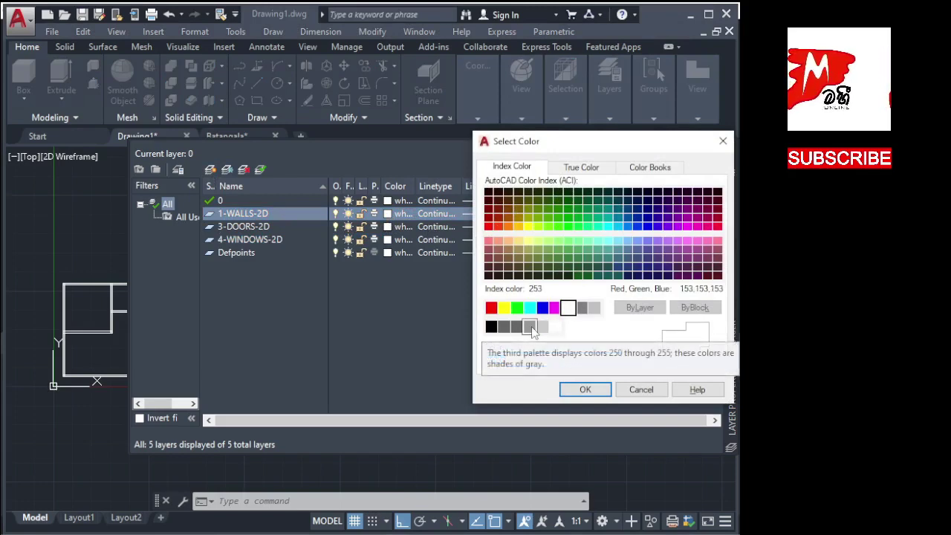
Step: Give 1-WALLS-2D grey colour 253 and keep its Continuous linetype
click(531, 327)
click(585, 390)
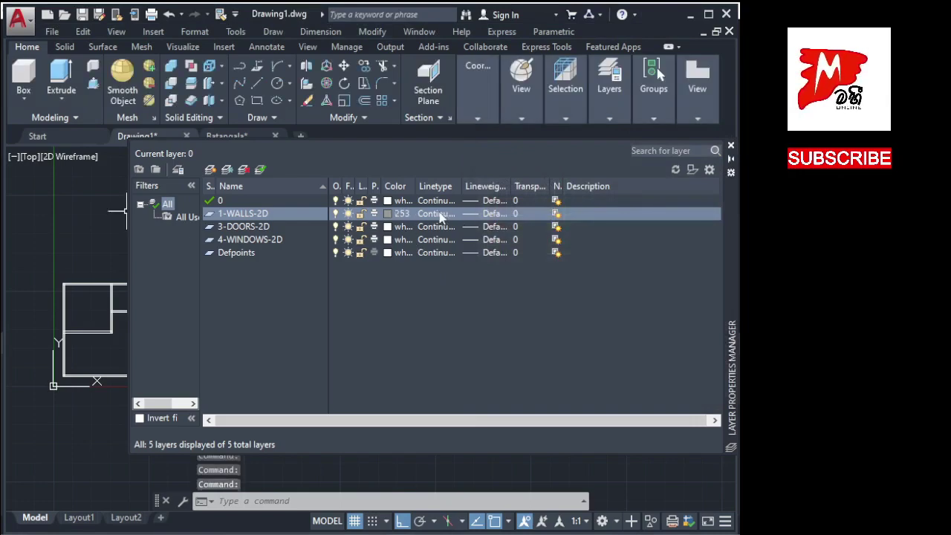
click(440, 214)
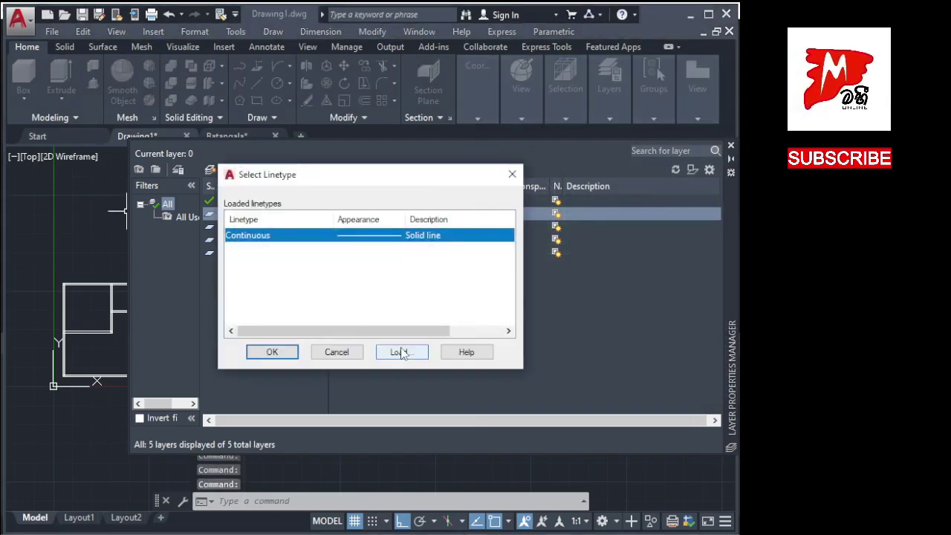
click(402, 353)
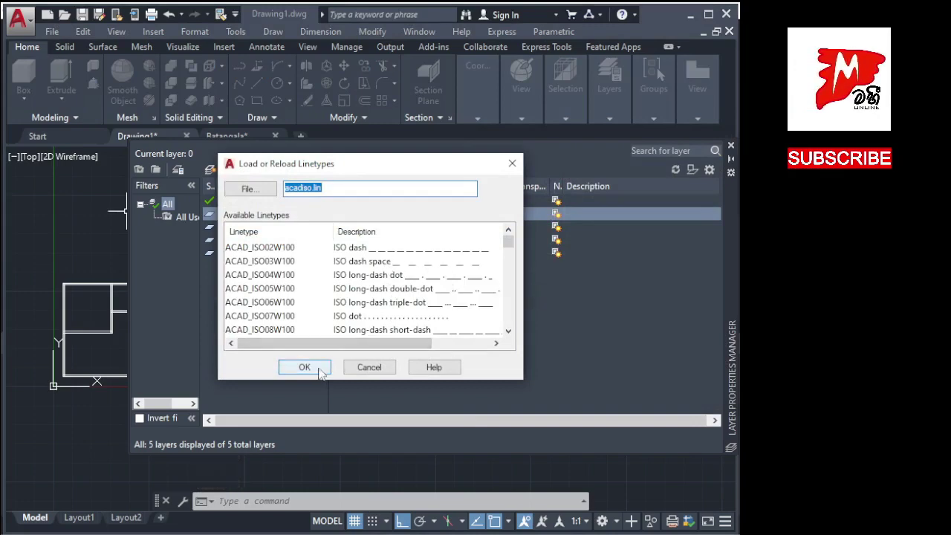
click(512, 162)
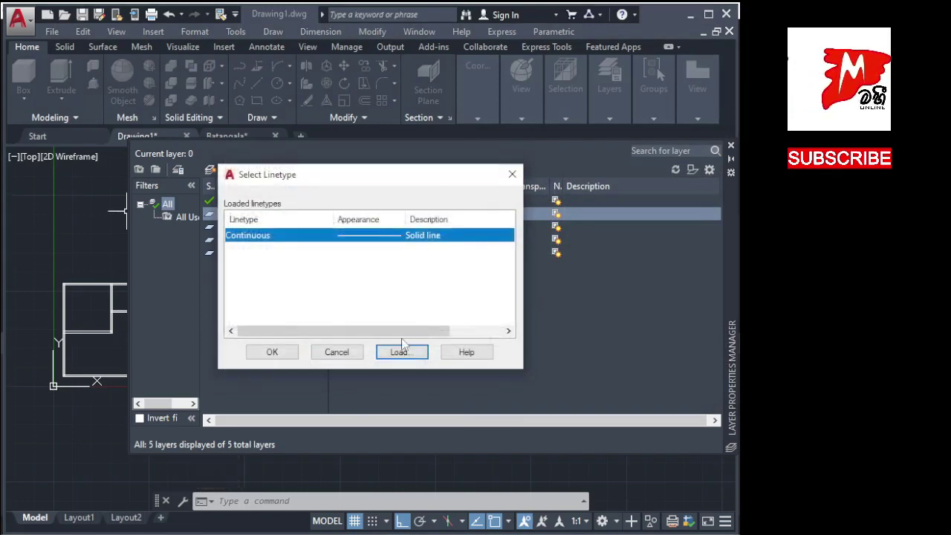
click(336, 351)
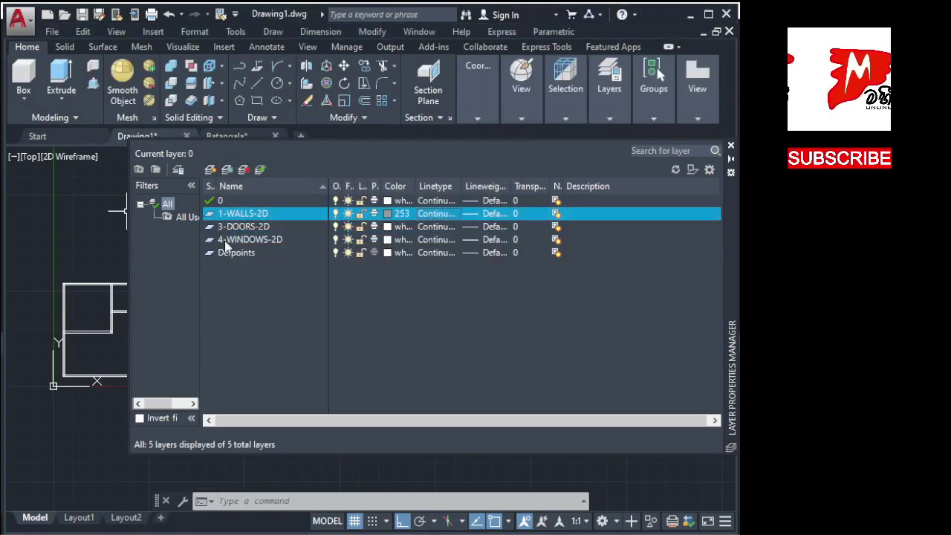
Step: Set 3-DOORS-2D and 4-WINDOWS-2D to orange colour 30 and widen the Lineweight column
click(388, 228)
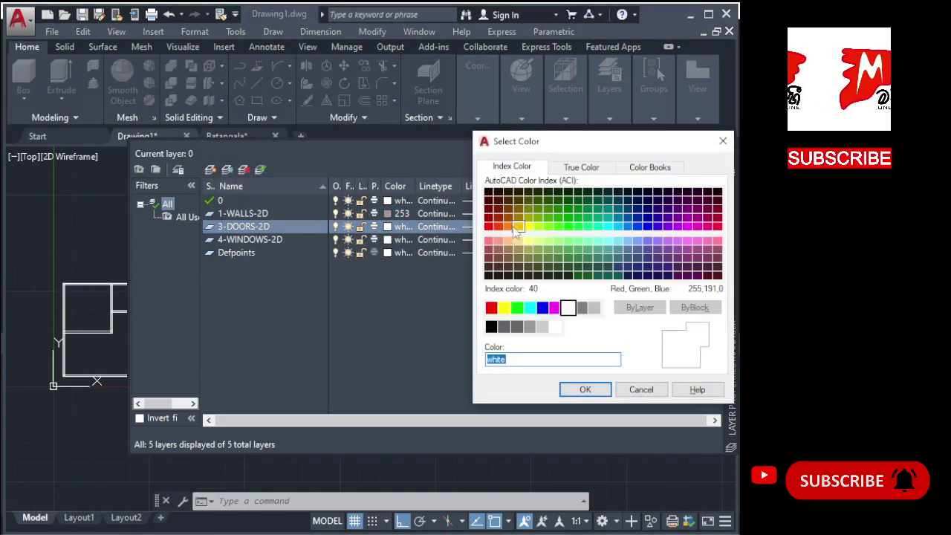
click(506, 227)
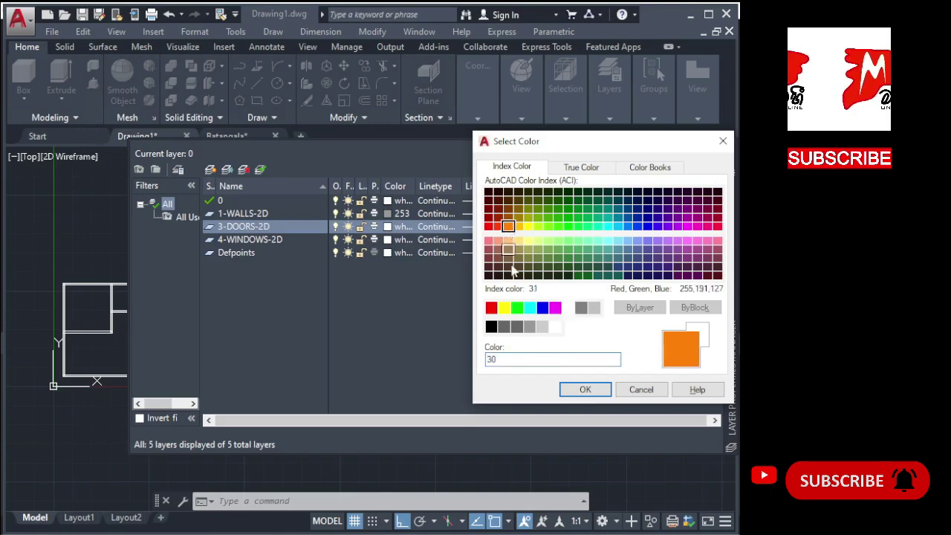
click(586, 389)
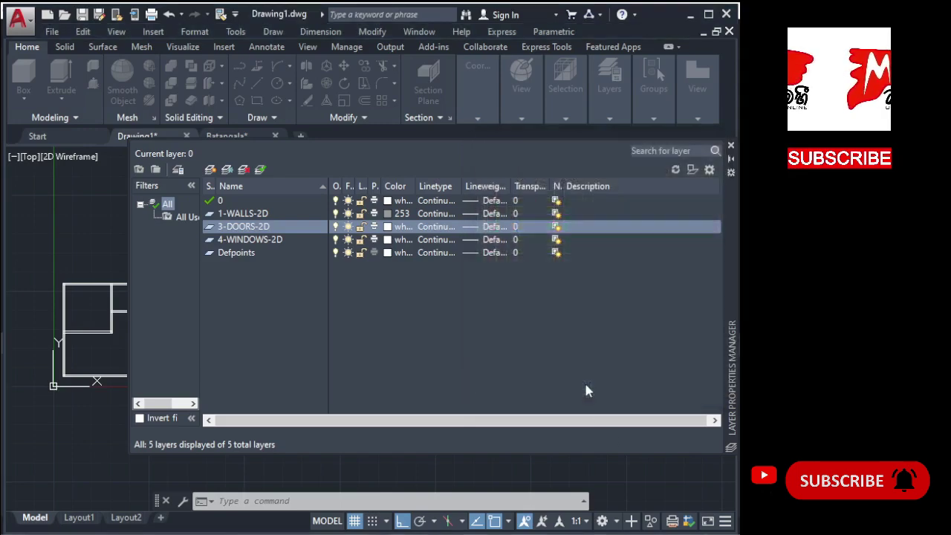
click(387, 240)
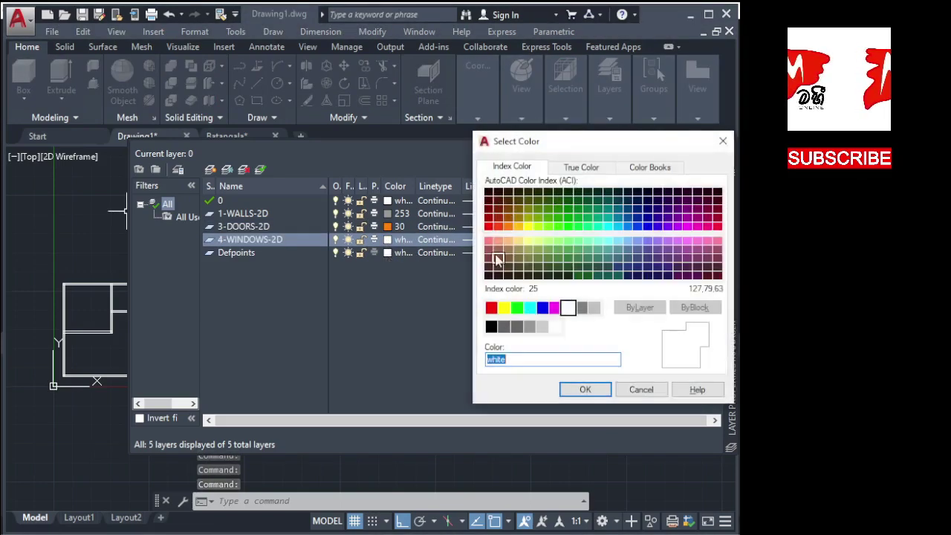
click(510, 226)
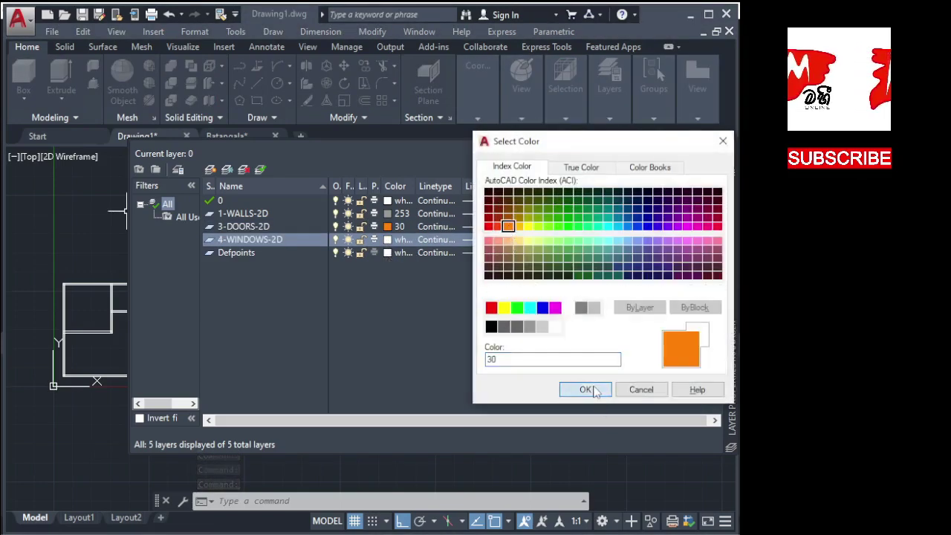
click(586, 390)
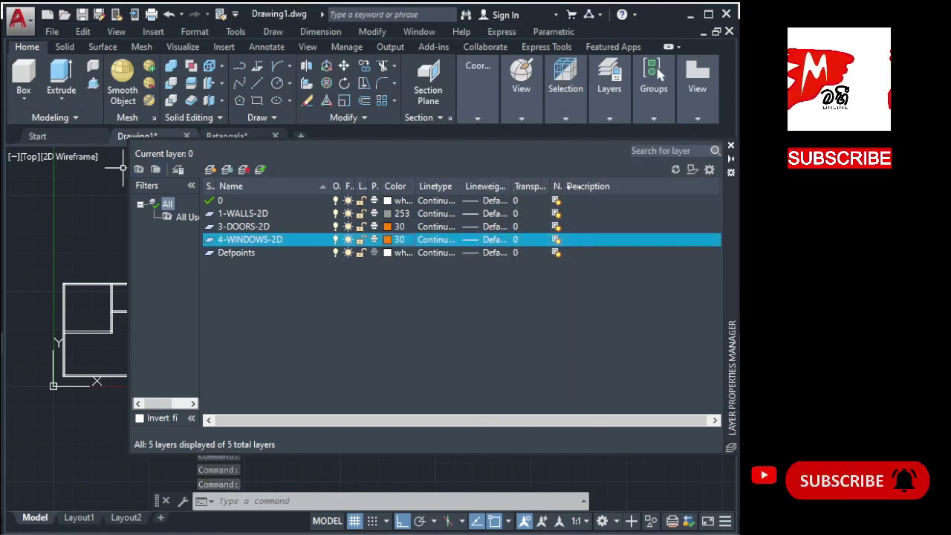
drag(508, 187, 523, 187)
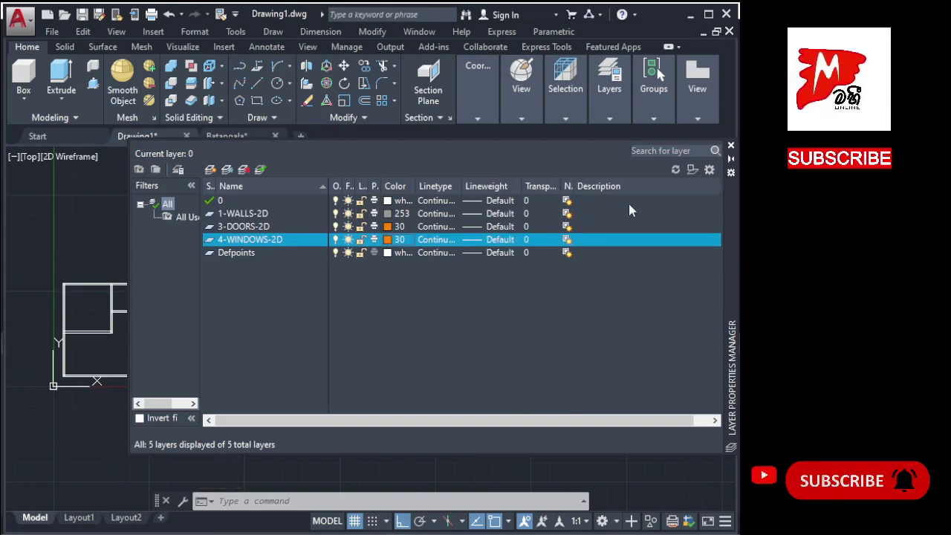
Step: Draw a short white vertical line on layer 0 beside the floor plan
click(732, 150)
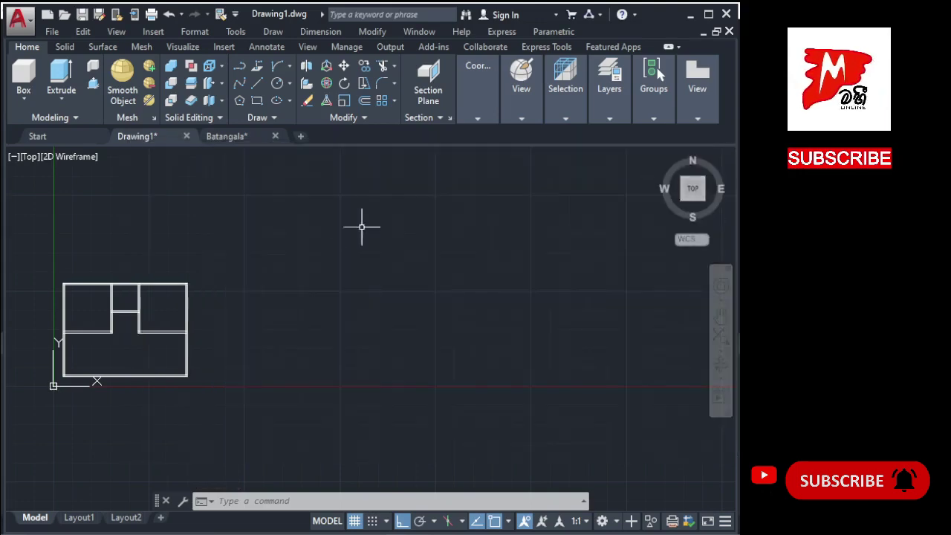
click(614, 119)
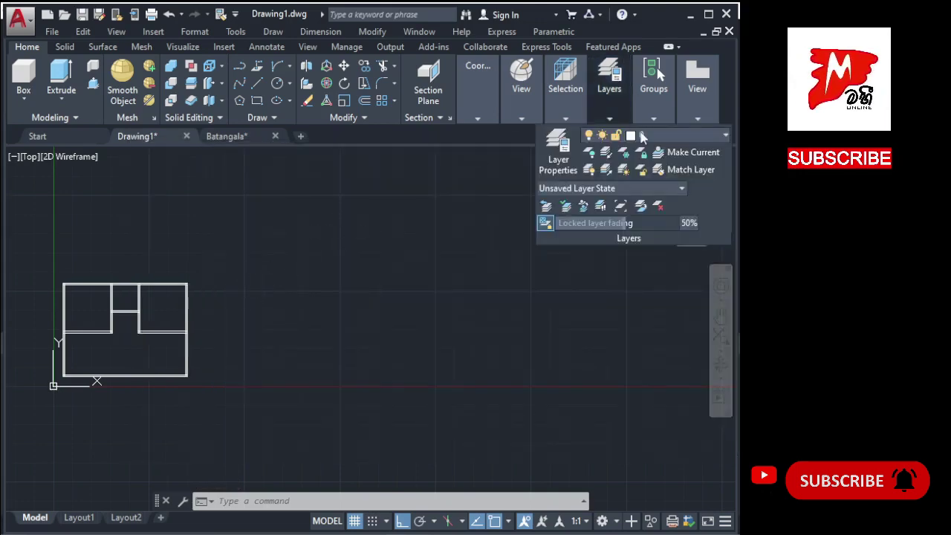
click(644, 137)
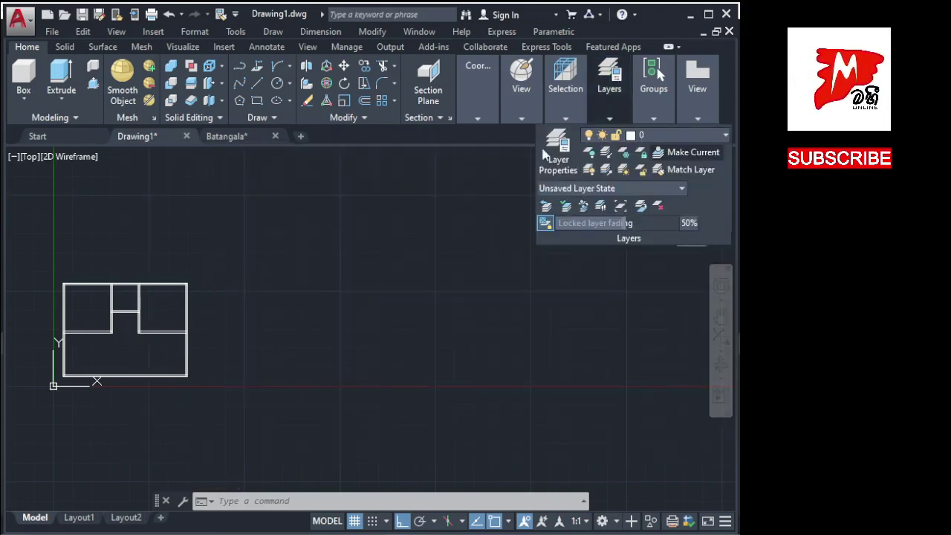
click(257, 84)
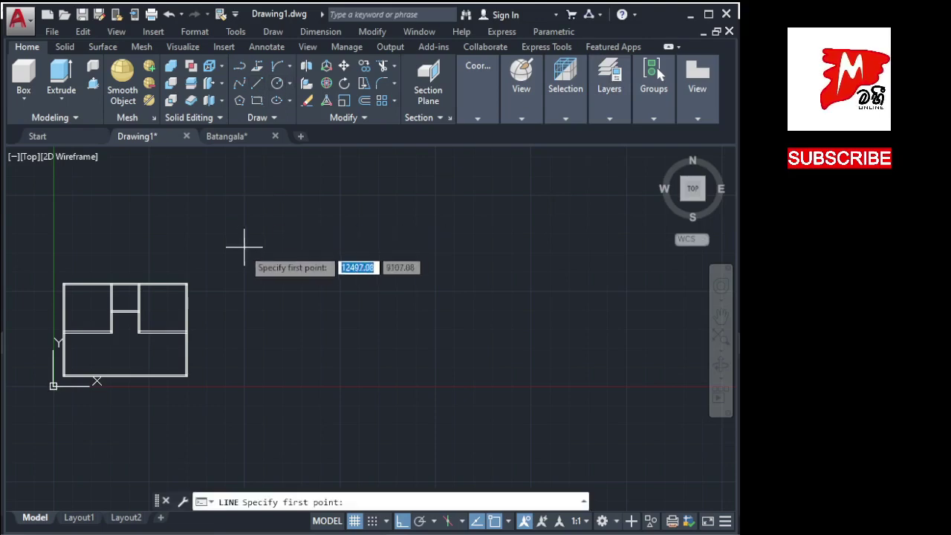
click(243, 250)
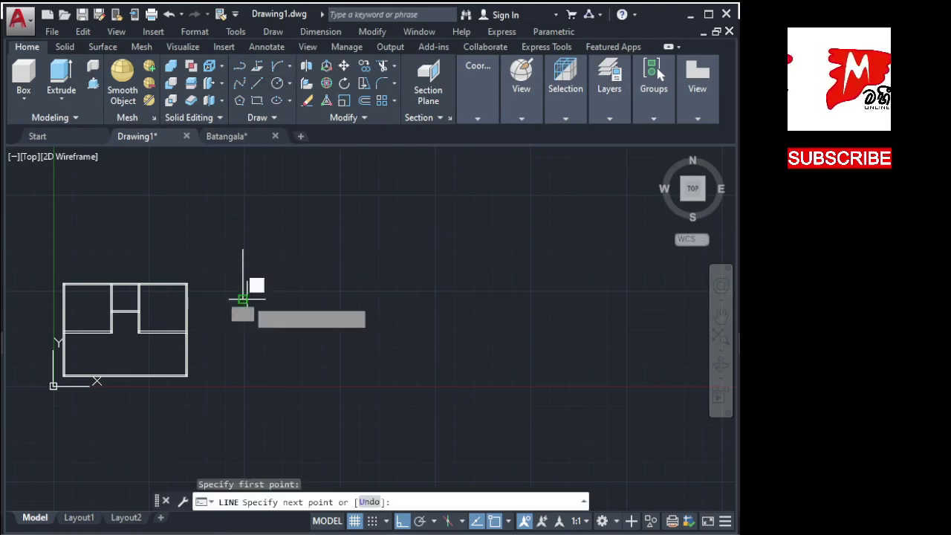
click(243, 299)
key(Return)
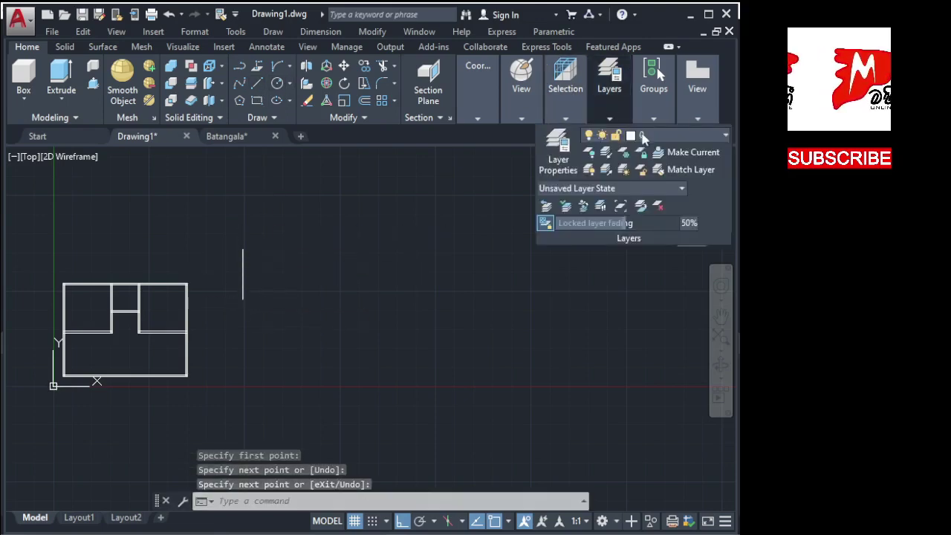
Step: Make 1-WALLS-2D current and draw a second, grey vertical line
click(644, 138)
click(651, 169)
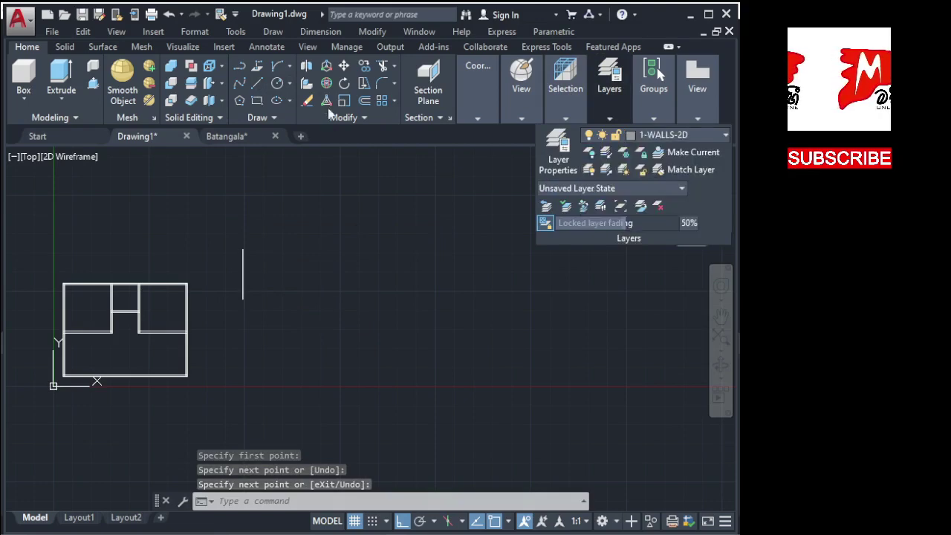
click(257, 84)
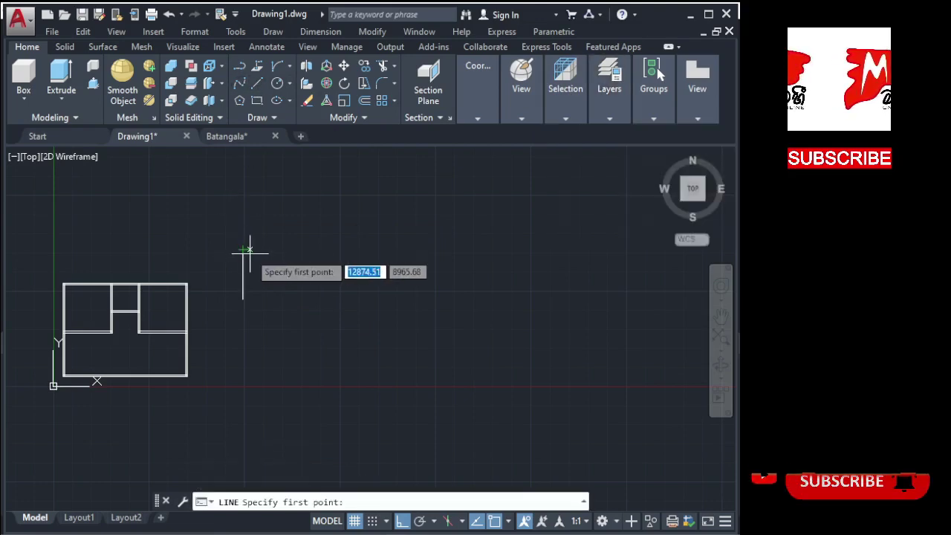
click(248, 250)
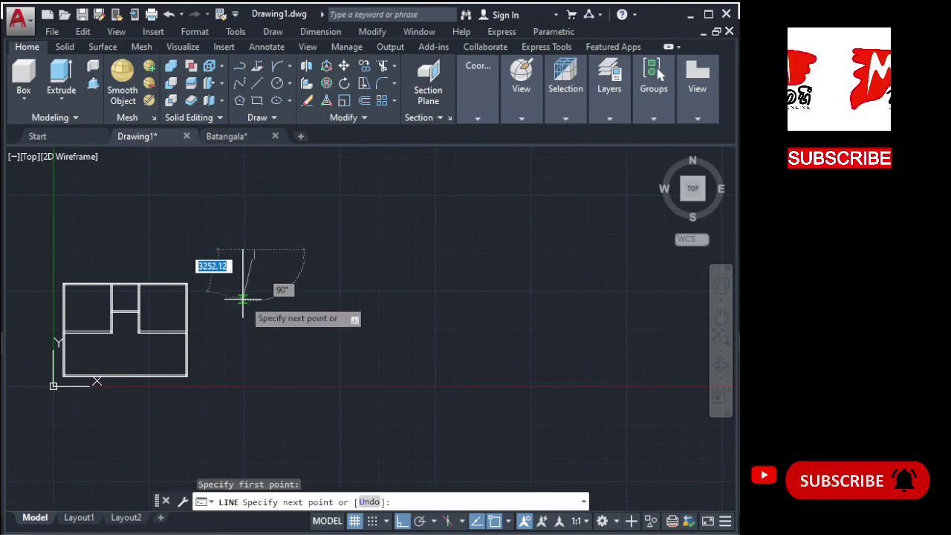
click(244, 299)
key(Return)
Step: Make 3-DOORS-2D current and draw an orange vertical line
click(610, 119)
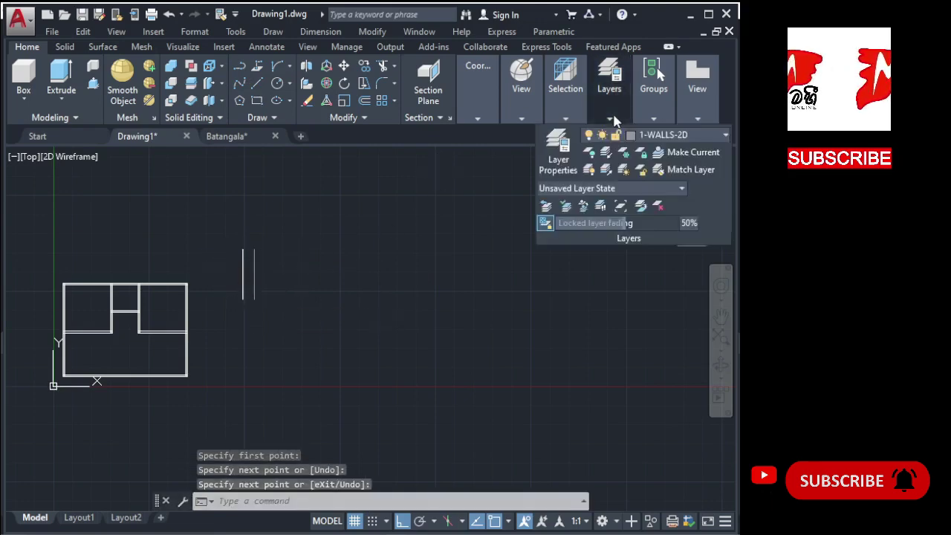
click(665, 134)
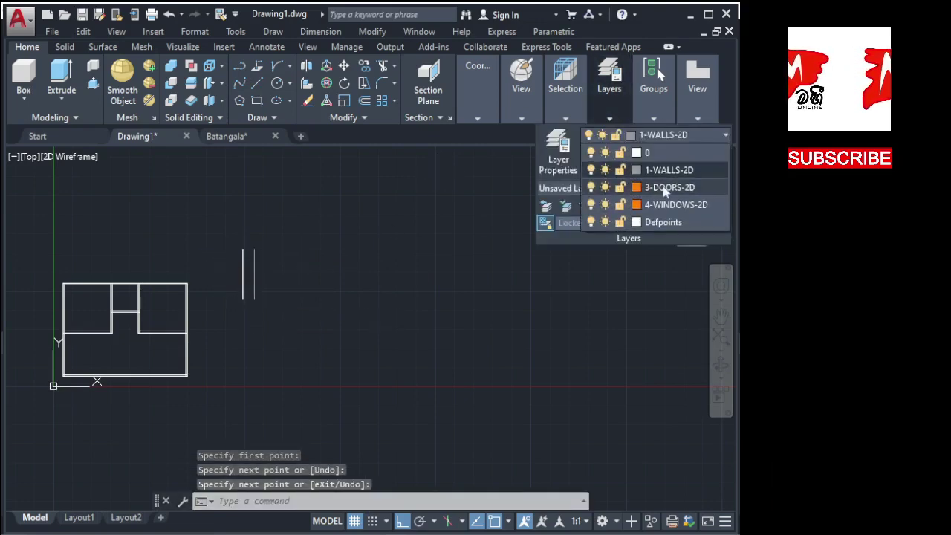
click(665, 187)
key(Return)
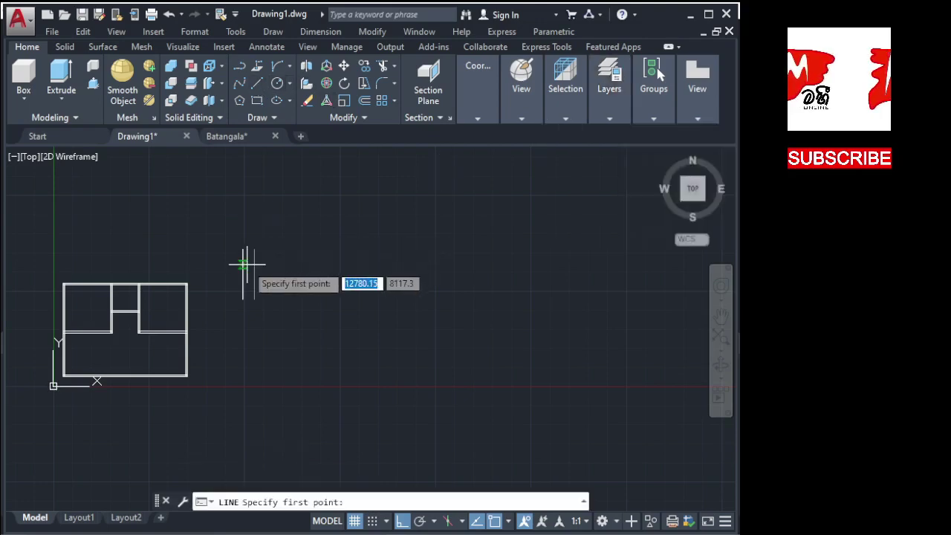
scroll(267, 256, up, 3)
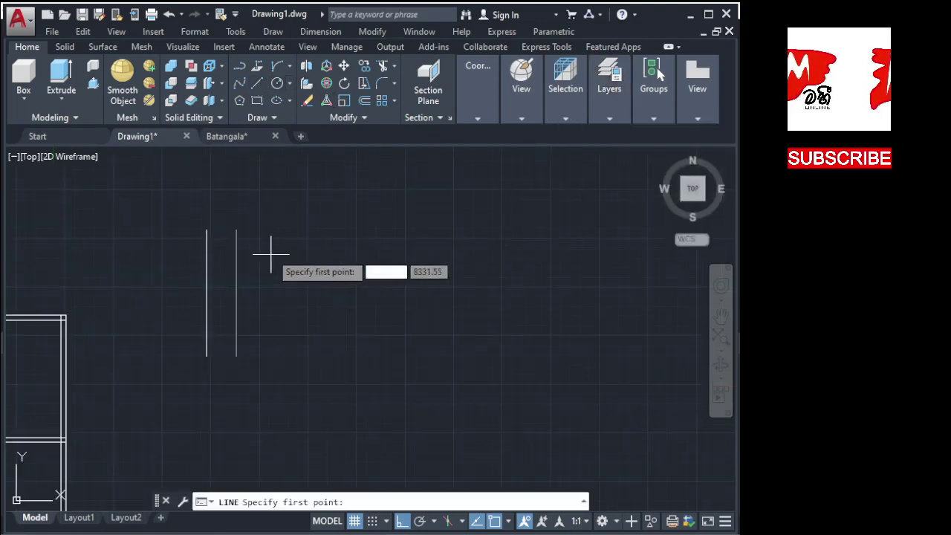
click(219, 230)
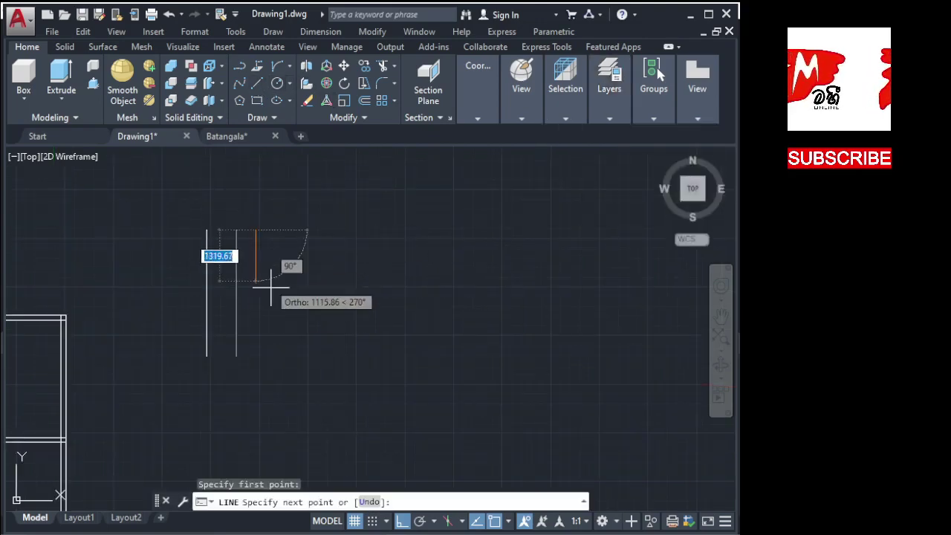
click(252, 356)
key(Escape)
Step: Window-select the three short test lines and erase them
scroll(297, 344, down, 3)
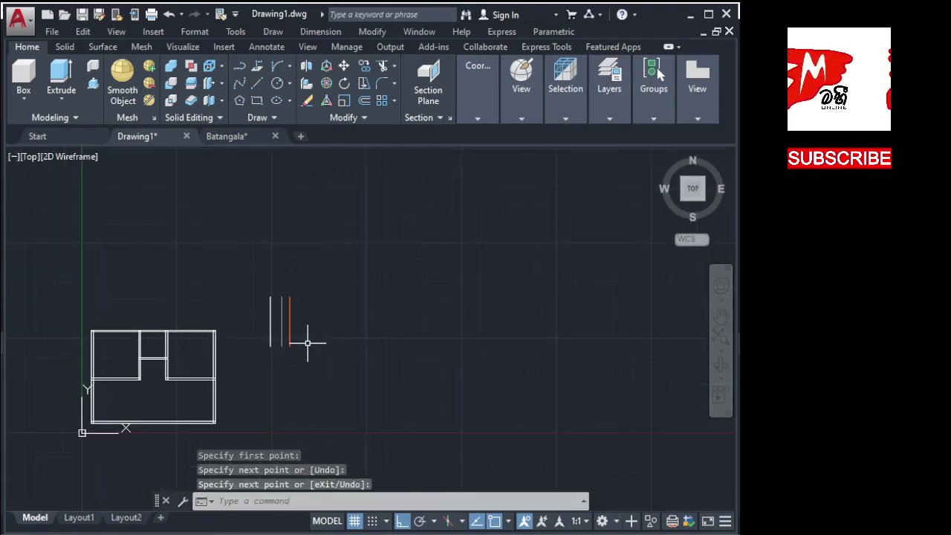
scroll(251, 269, up, 1)
click(245, 251)
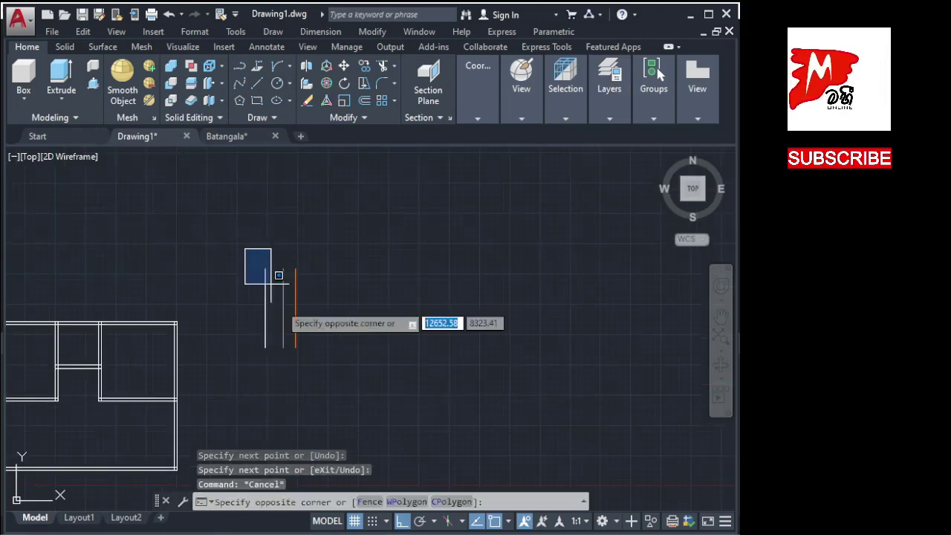
click(315, 375)
scroll(450, 360, down, 1)
key(Delete)
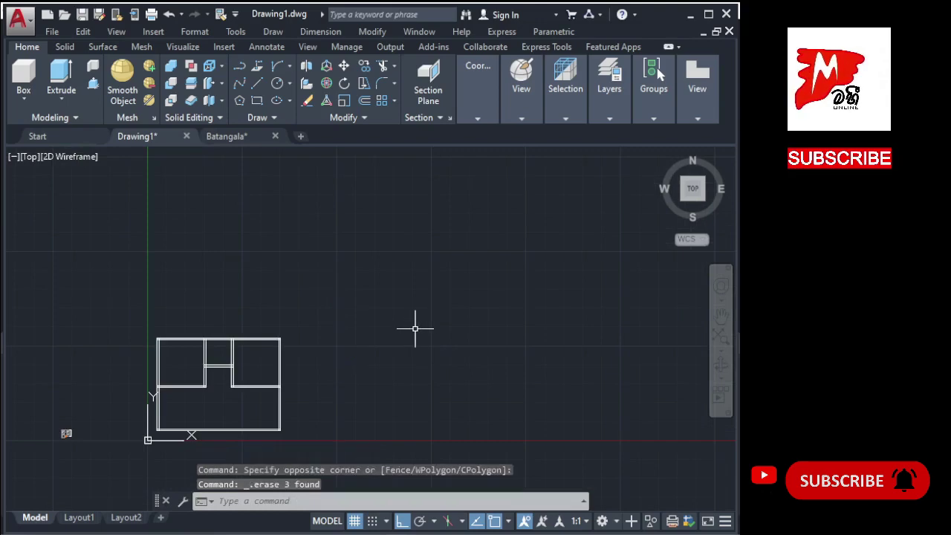
Step: Undo the erase, redo it, then undo again to restore the lines
scroll(312, 334, down, 1)
scroll(297, 394, up, 1)
scroll(261, 384, up, 1)
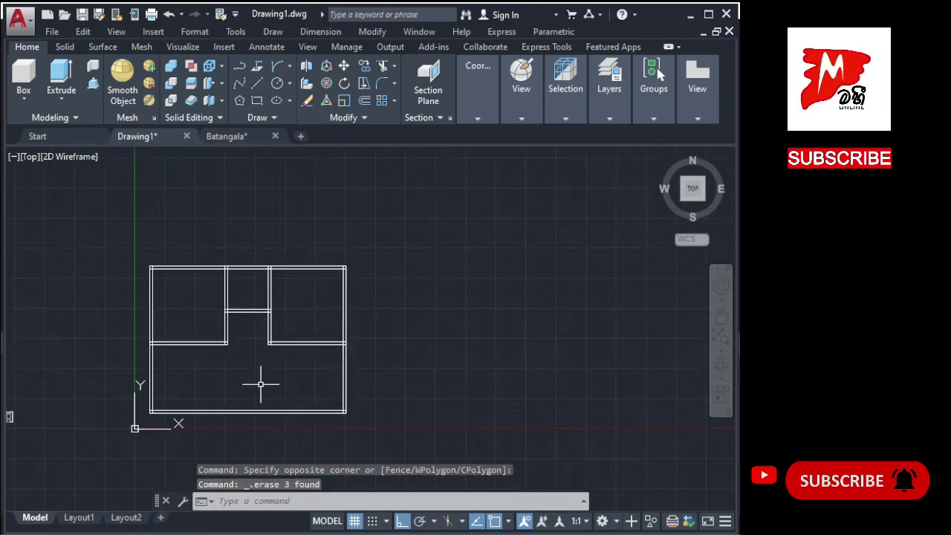
scroll(278, 376, up, 2)
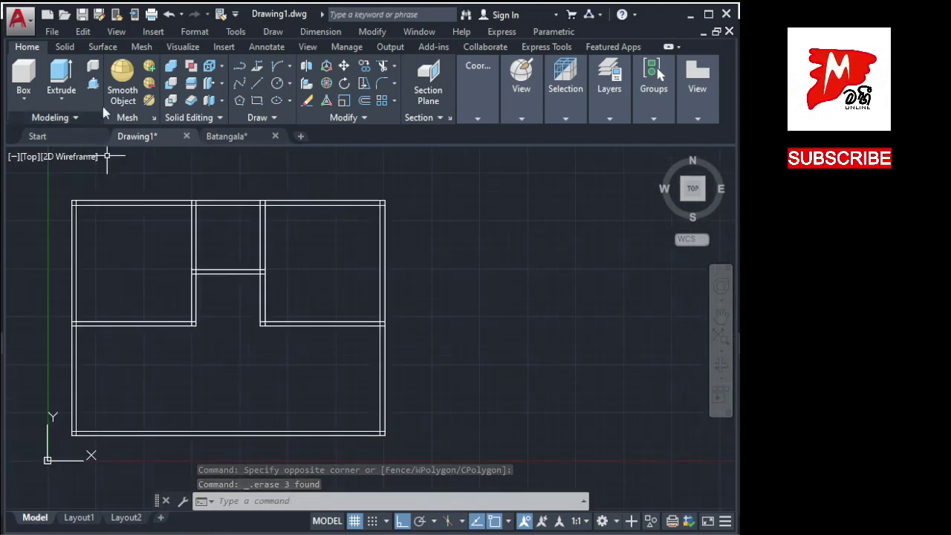
click(171, 15)
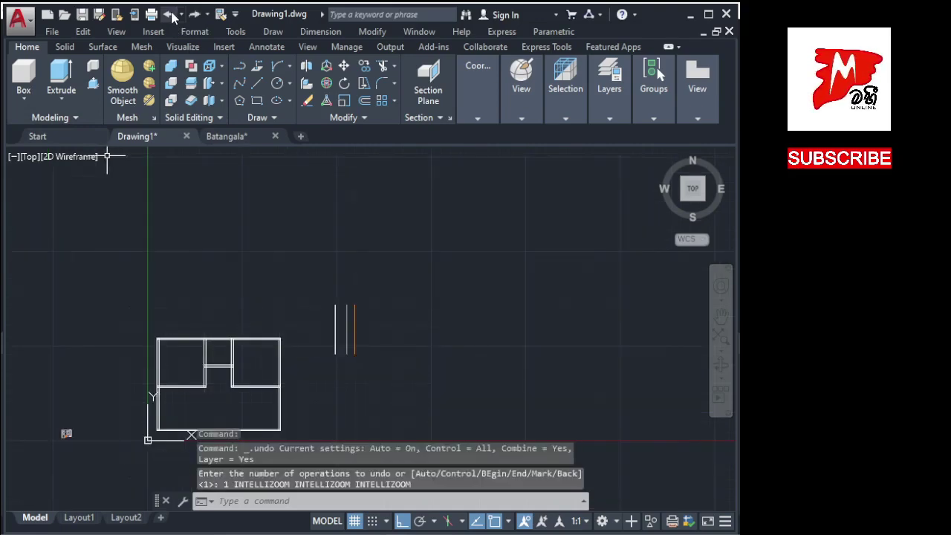
click(194, 14)
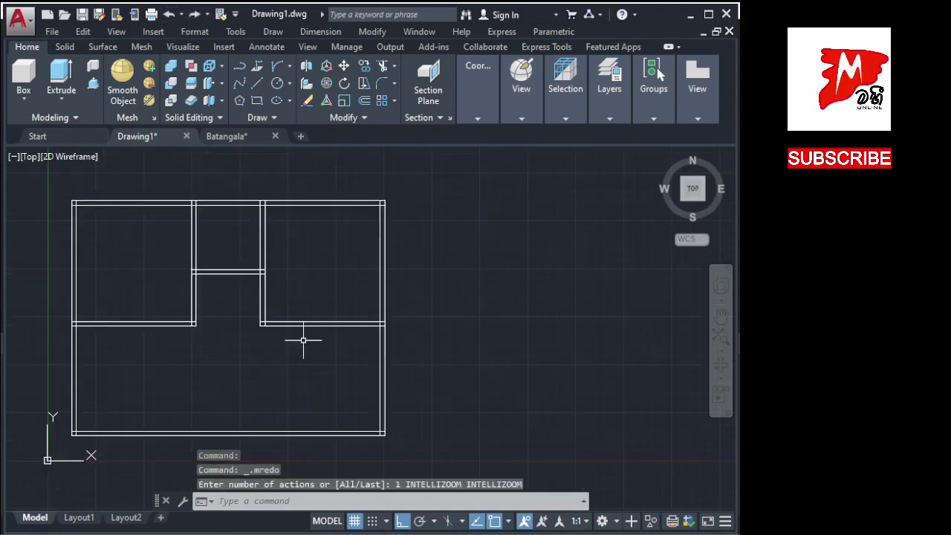
click(171, 15)
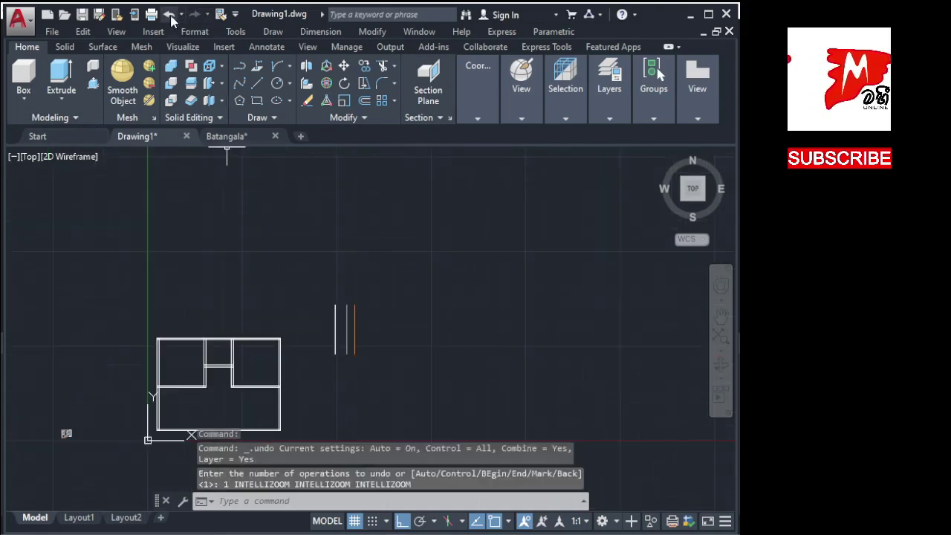
Step: Start Match Properties and pick the grey line as the source
click(372, 32)
click(392, 35)
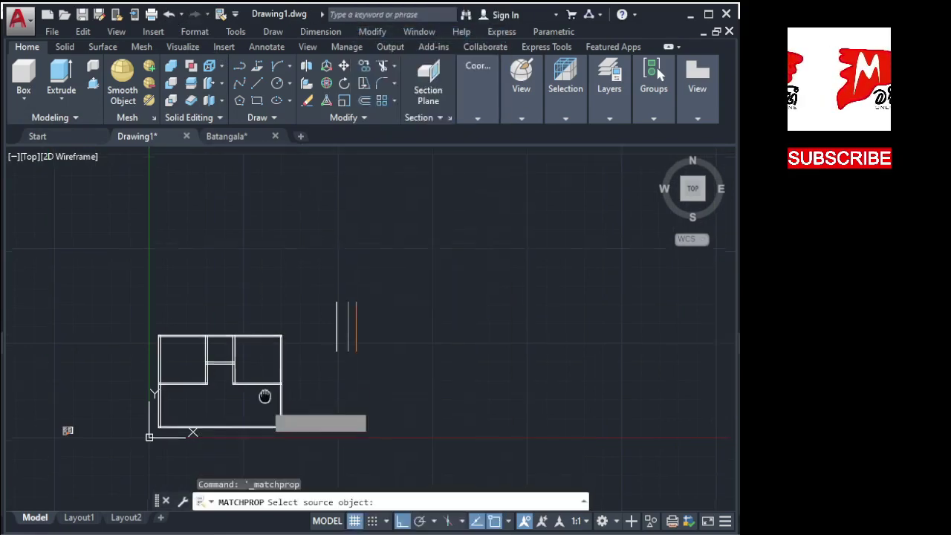
middle_drag(264, 396, 310, 320)
scroll(365, 284, up, 4)
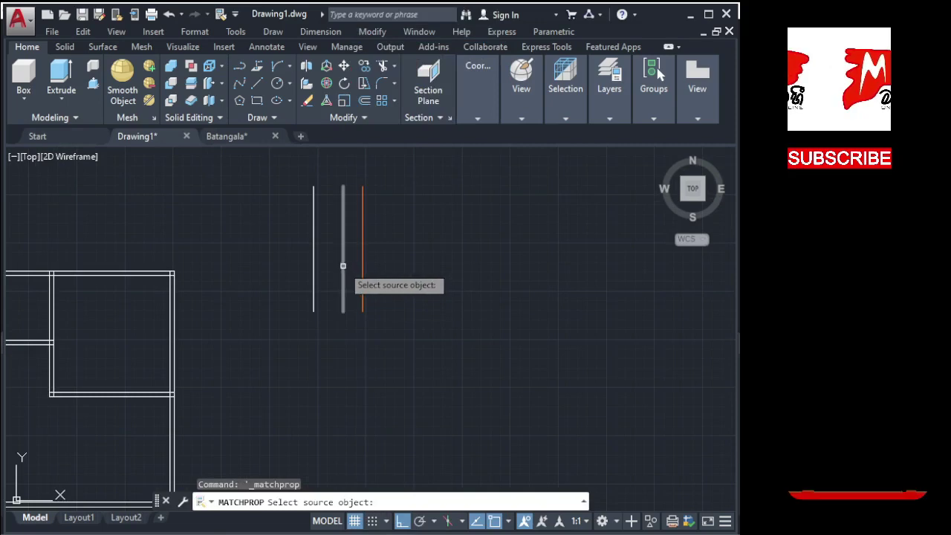
click(343, 265)
scroll(475, 260, down, 3)
scroll(383, 283, up, 1)
scroll(379, 316, up, 2)
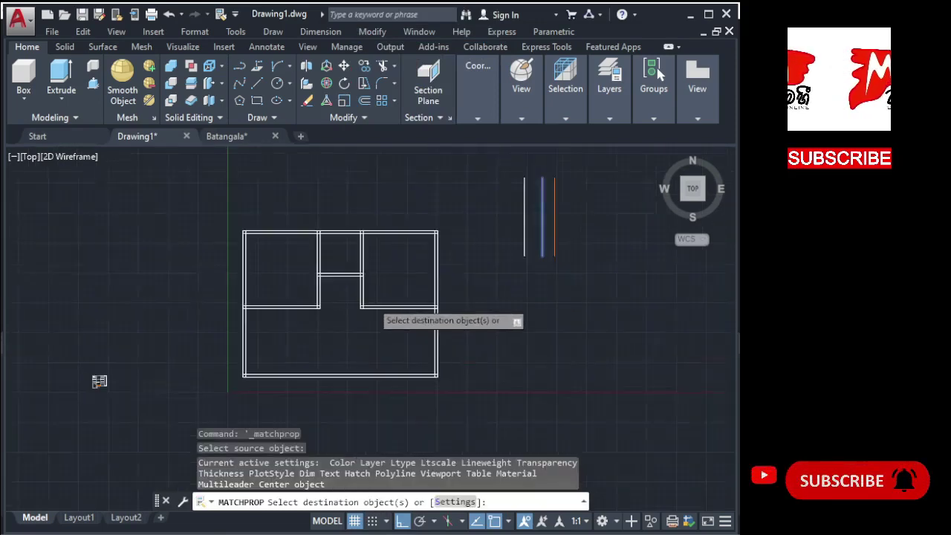
scroll(375, 306, up, 2)
Step: Window-select the floor plan walls to receive the grey line's properties
click(490, 438)
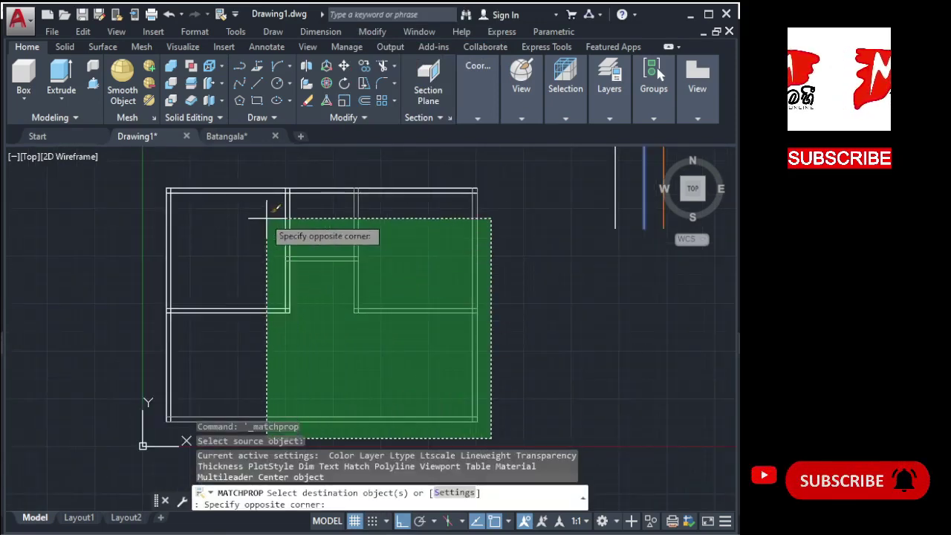
click(179, 179)
scroll(167, 193, down, 1)
scroll(297, 253, down, 1)
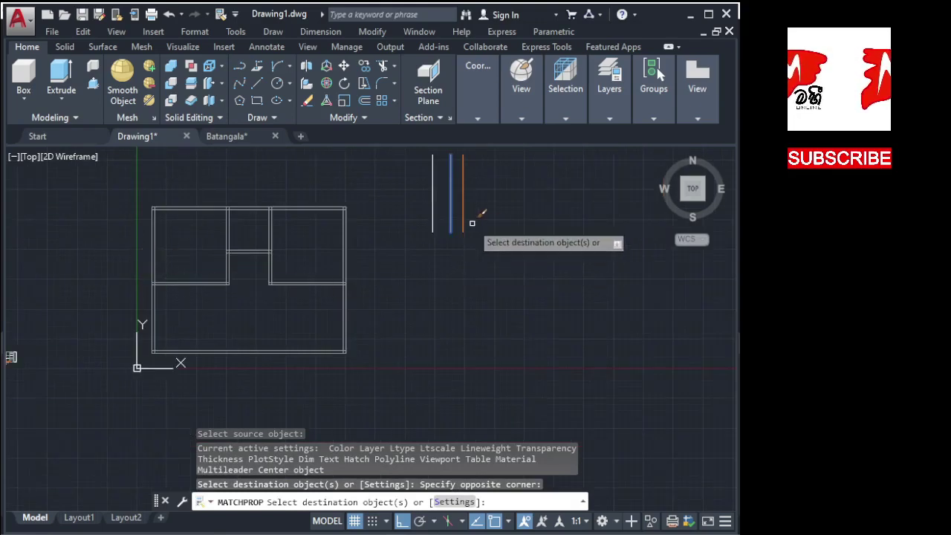
key(Return)
key(Return)
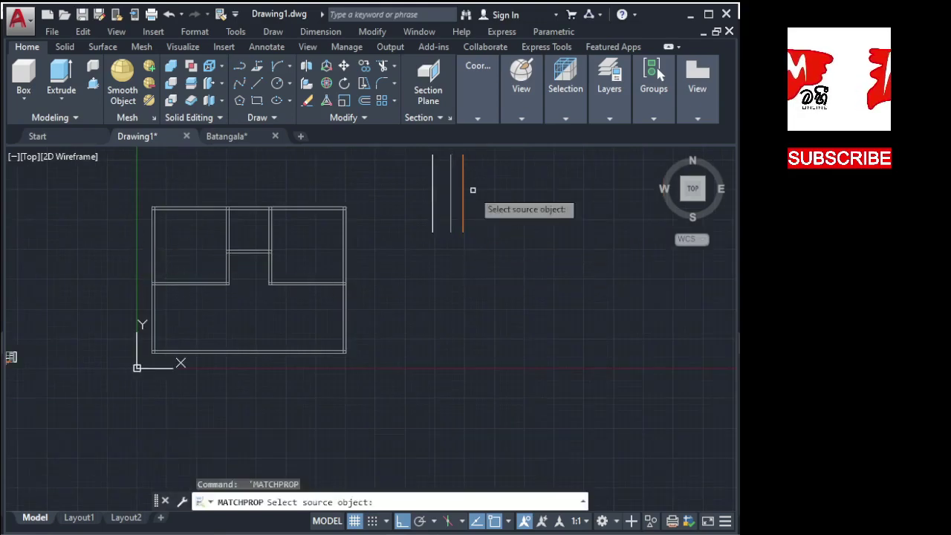
key(Escape)
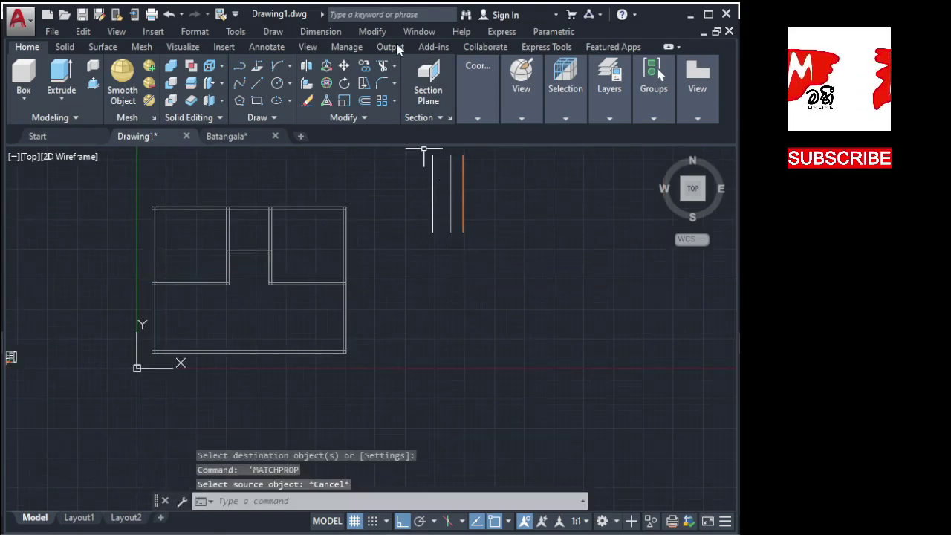
Step: Start Match Properties from the purple line, then cancel it and zoom out
click(372, 31)
click(407, 34)
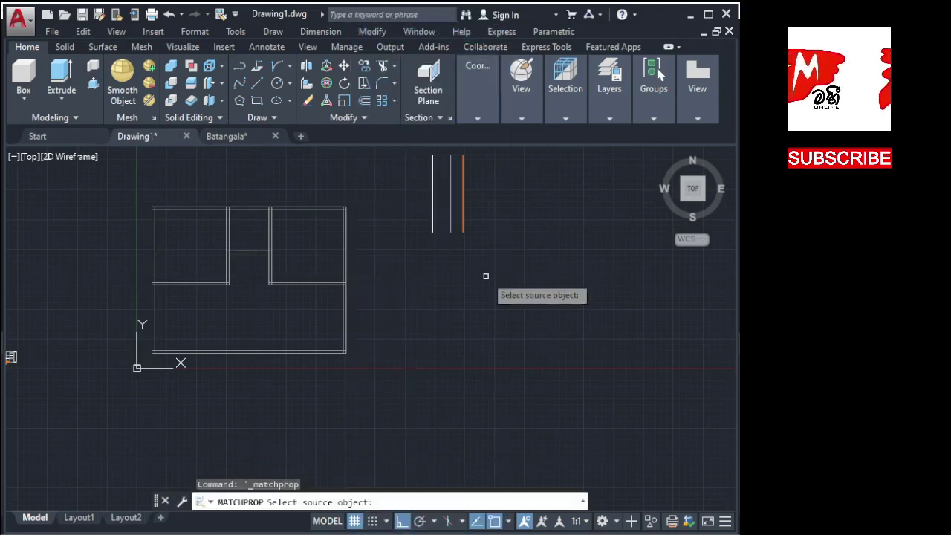
click(462, 220)
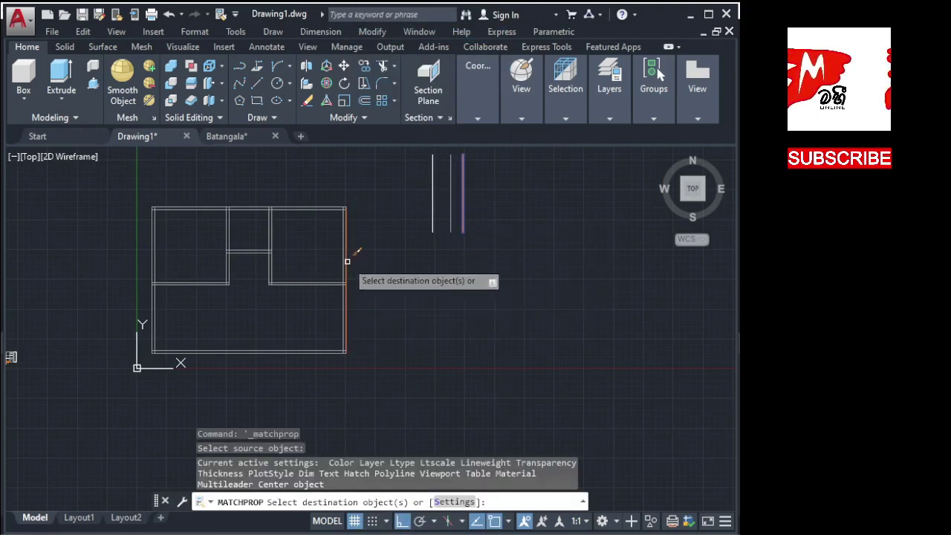
scroll(235, 278, up, 2)
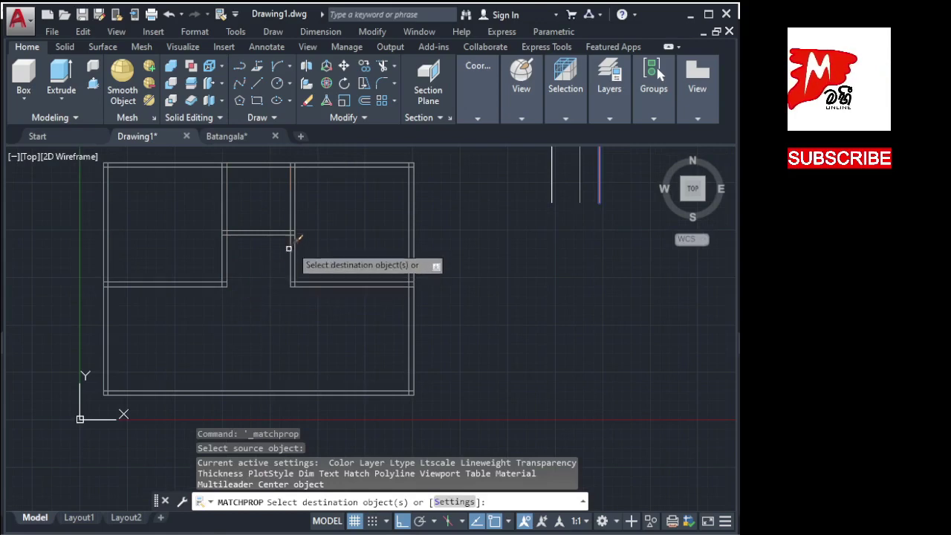
scroll(291, 238, up, 3)
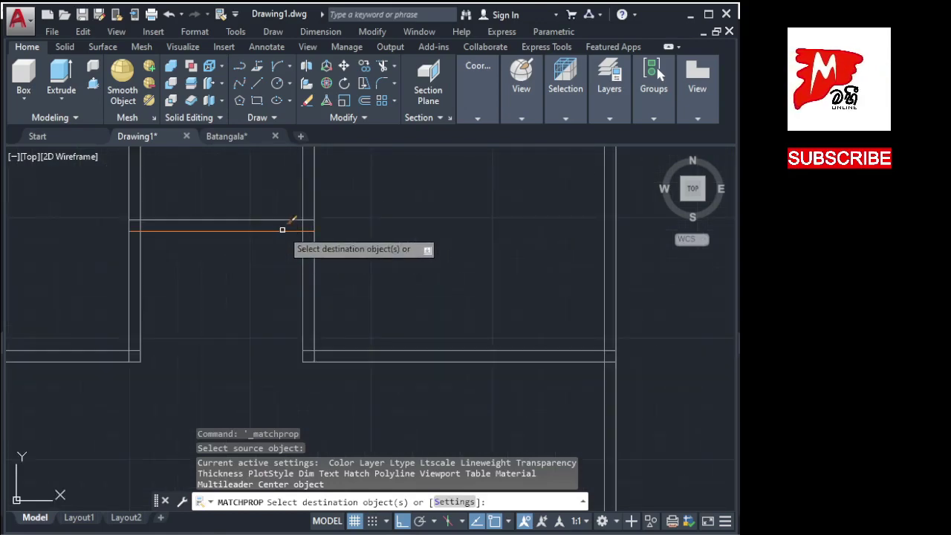
key(Escape)
scroll(412, 339, down, 5)
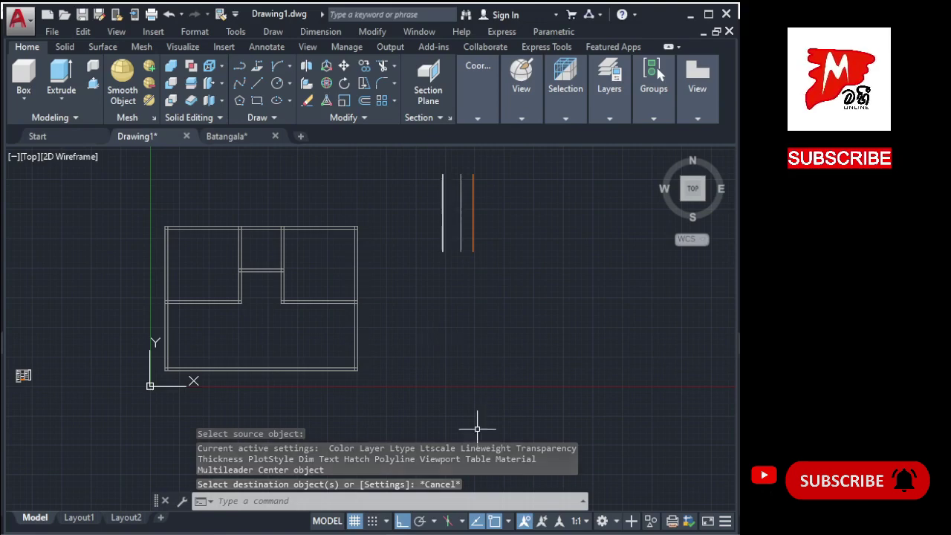
Step: Draw a small orange rectangle above the floor plan with REC and turn on Ortho
text(rec)
key(Return)
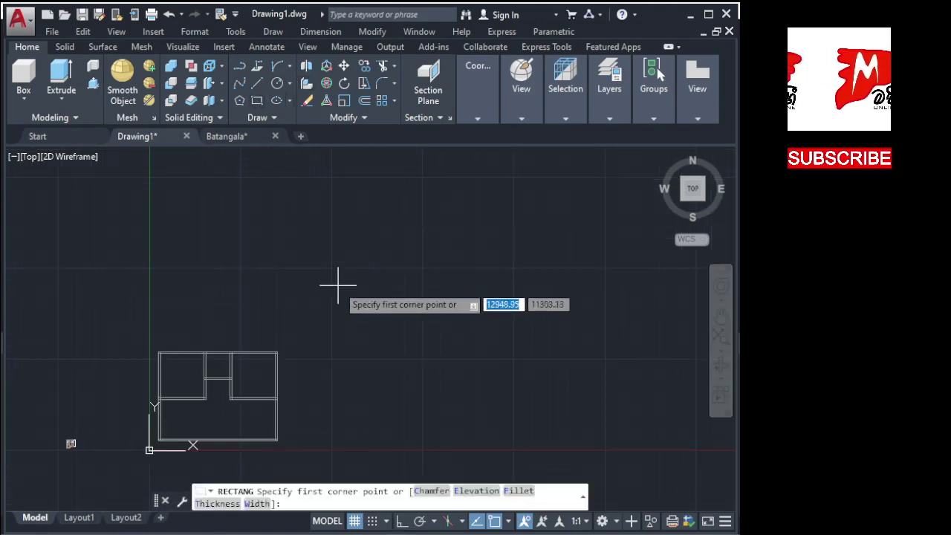
click(337, 294)
click(362, 325)
key(F8)
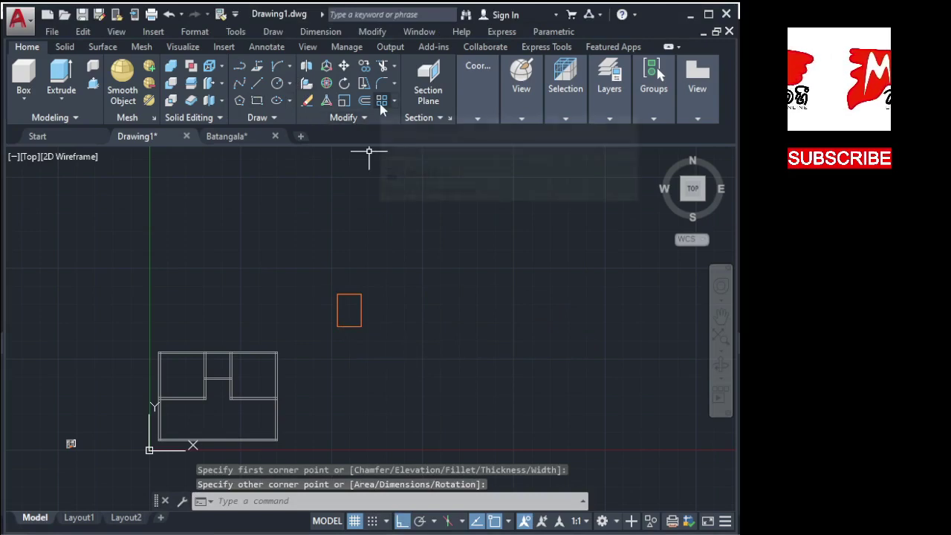
Step: Browse the Modify, Draw and Dimension menus, then bring up the Array type choices
click(371, 32)
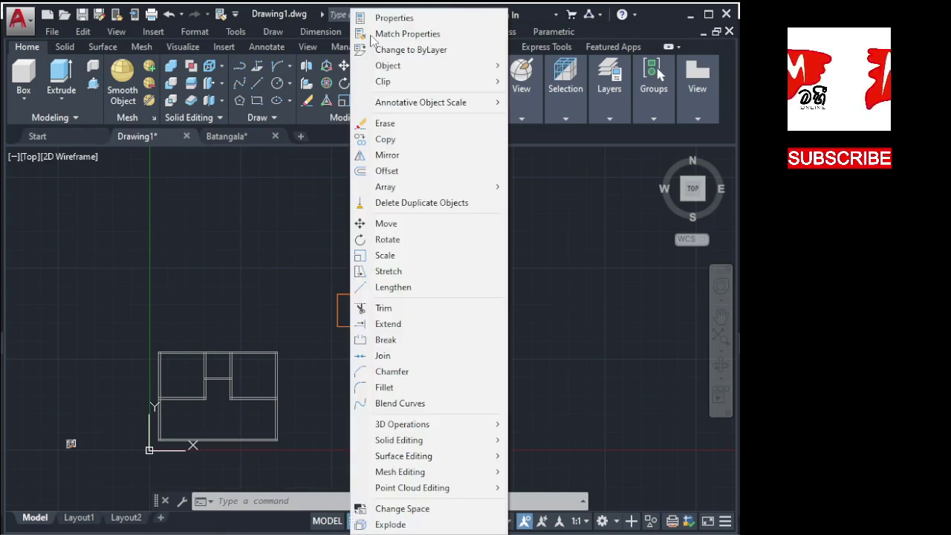
click(272, 31)
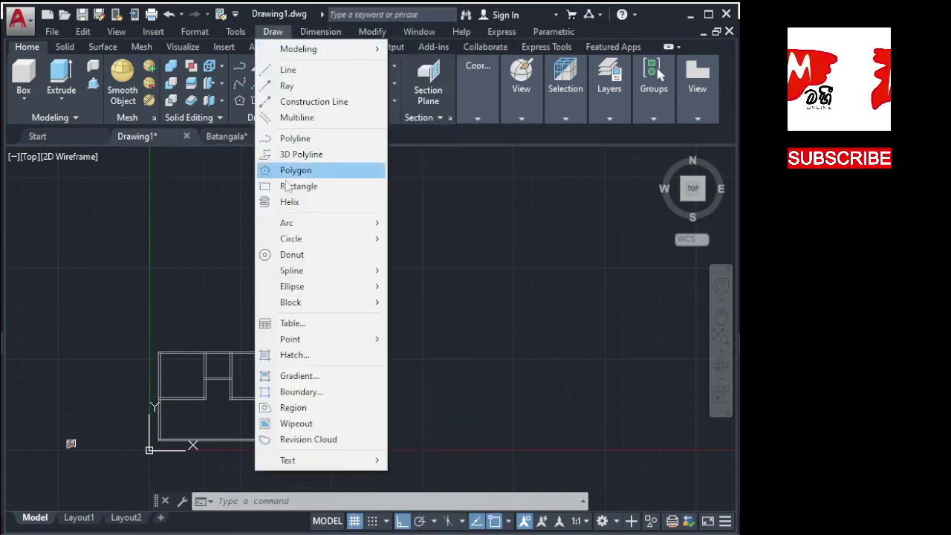
click(302, 34)
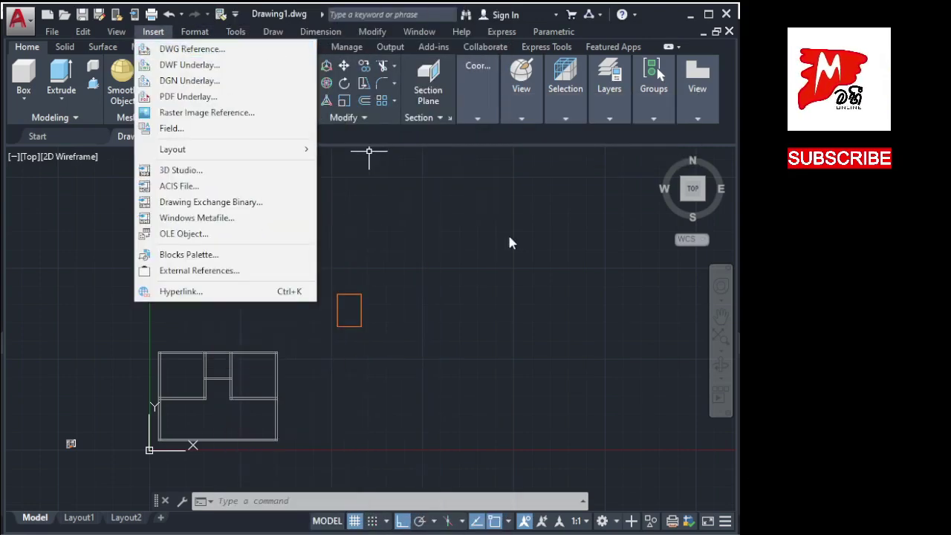
click(439, 185)
click(394, 104)
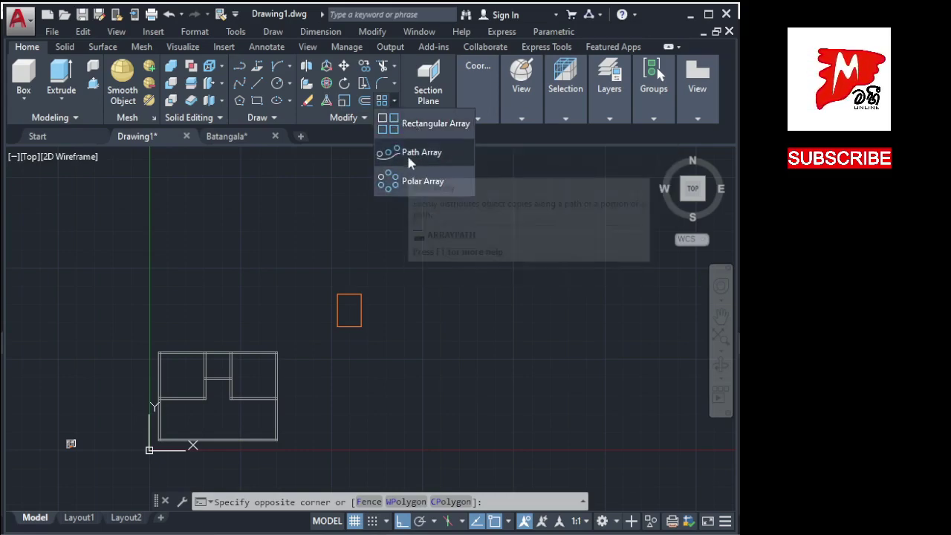
Step: Start a rectangular array with the orange rectangle as its source
click(417, 124)
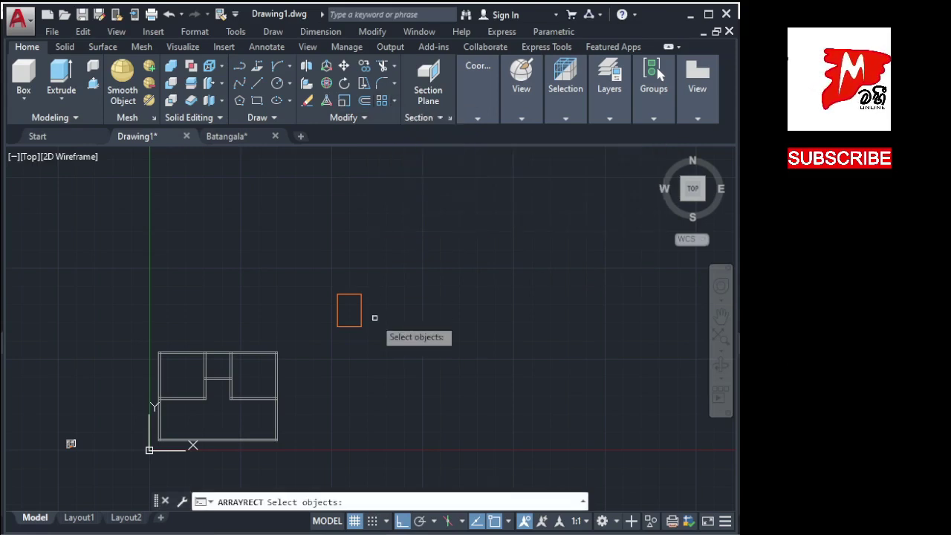
middle_drag(321, 363, 266, 377)
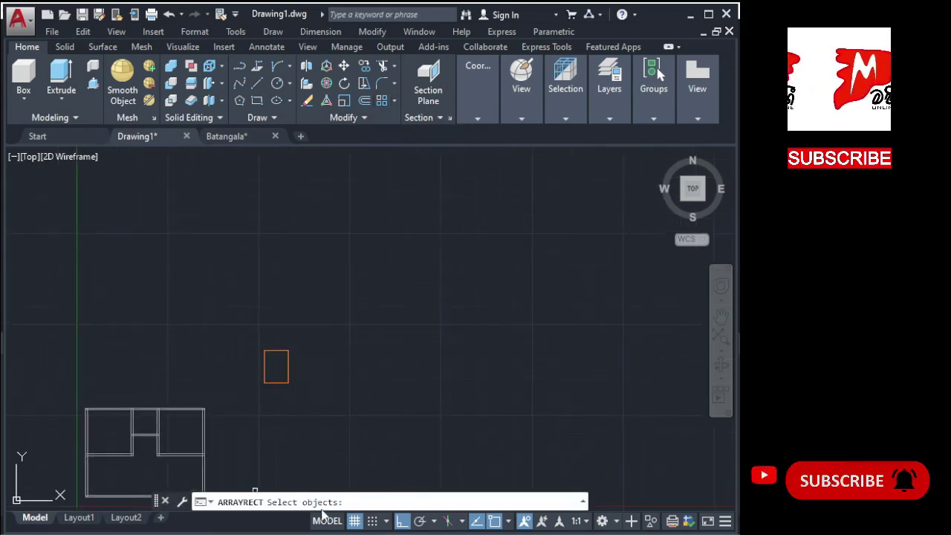
click(289, 371)
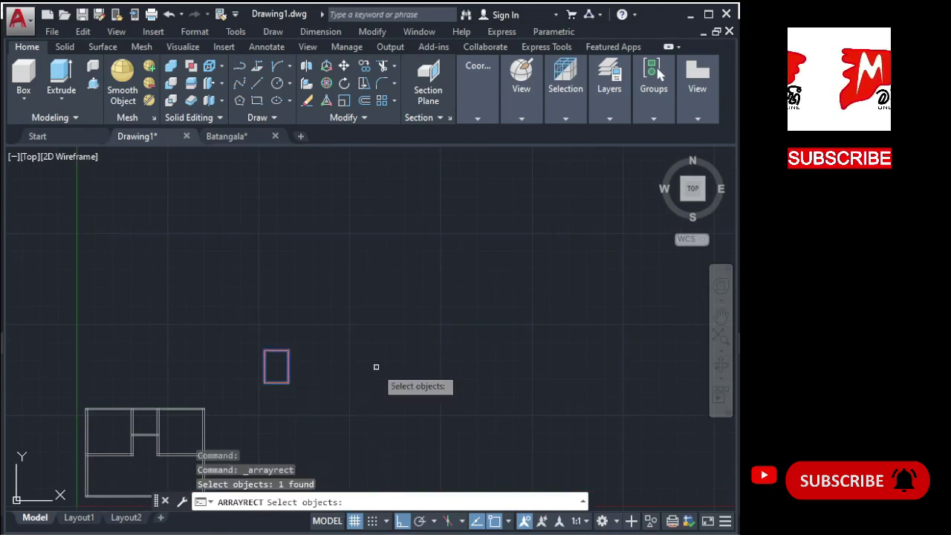
key(Return)
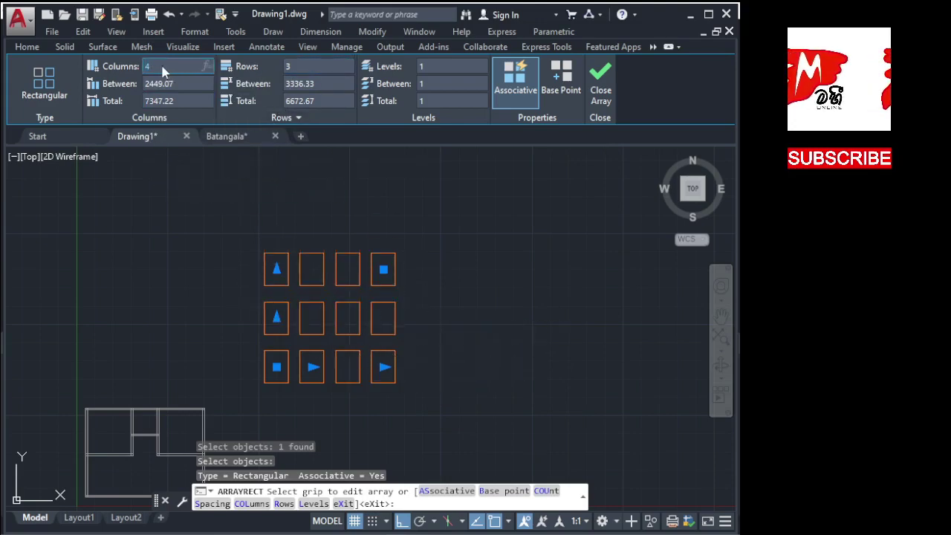
Step: Set the array to 5 columns and 8 rows, finish it, and recentre the view
text(5)
key(Return)
text(8)
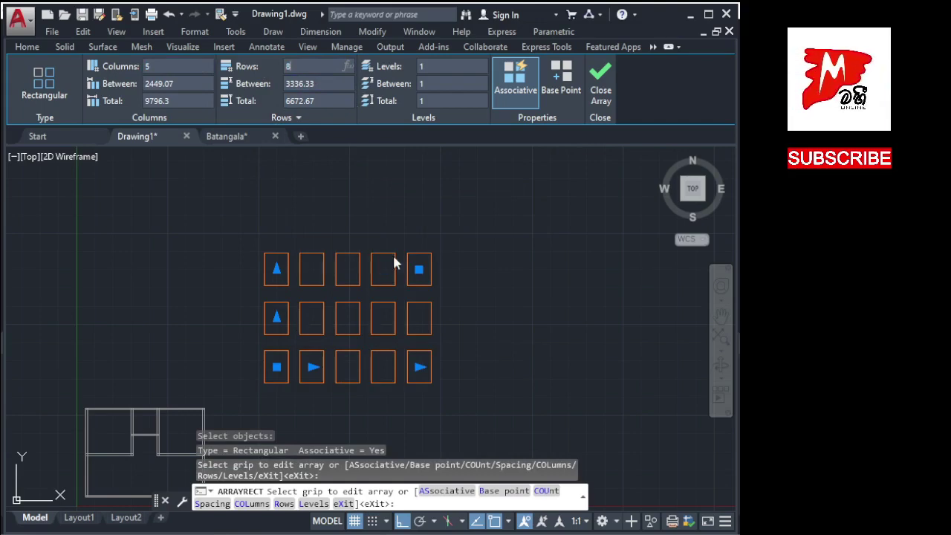
key(Return)
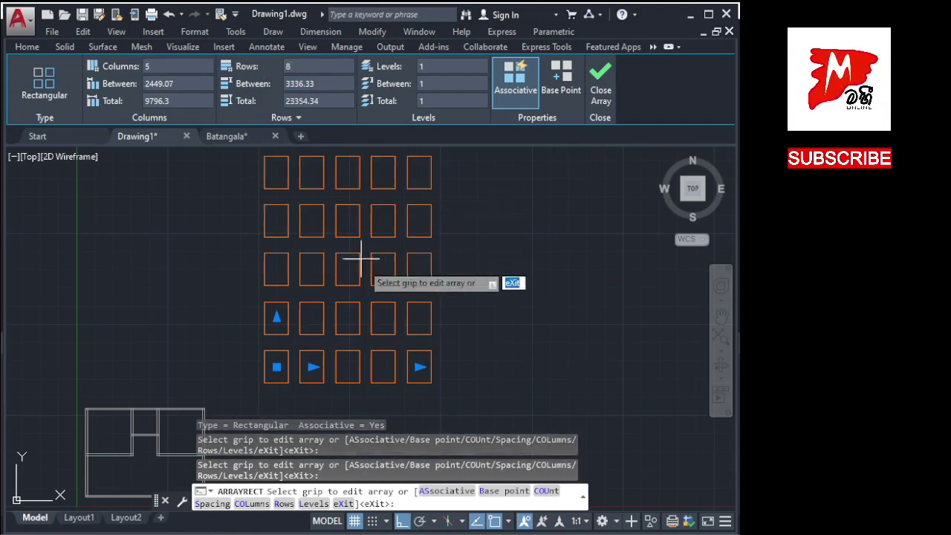
scroll(336, 334, down, 2)
scroll(336, 336, down, 2)
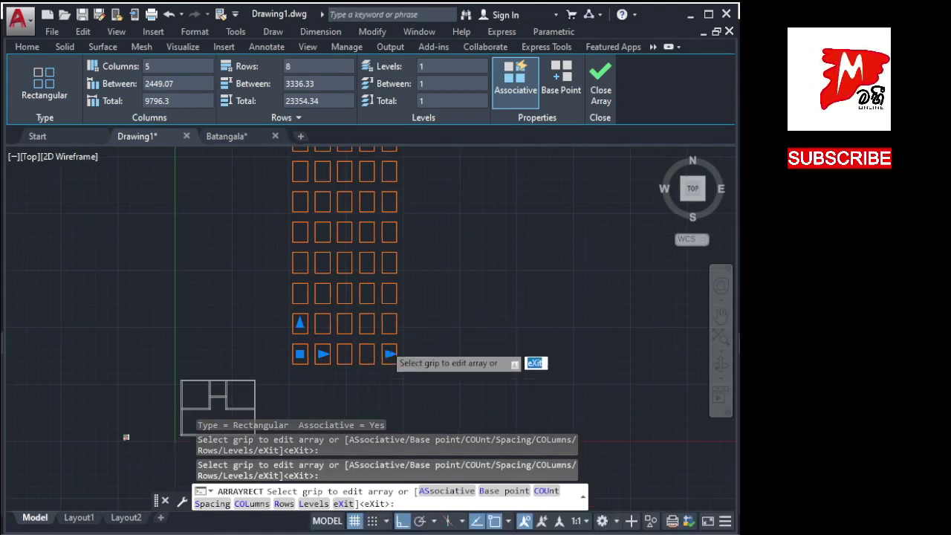
scroll(383, 343, up, 7)
scroll(386, 346, down, 5)
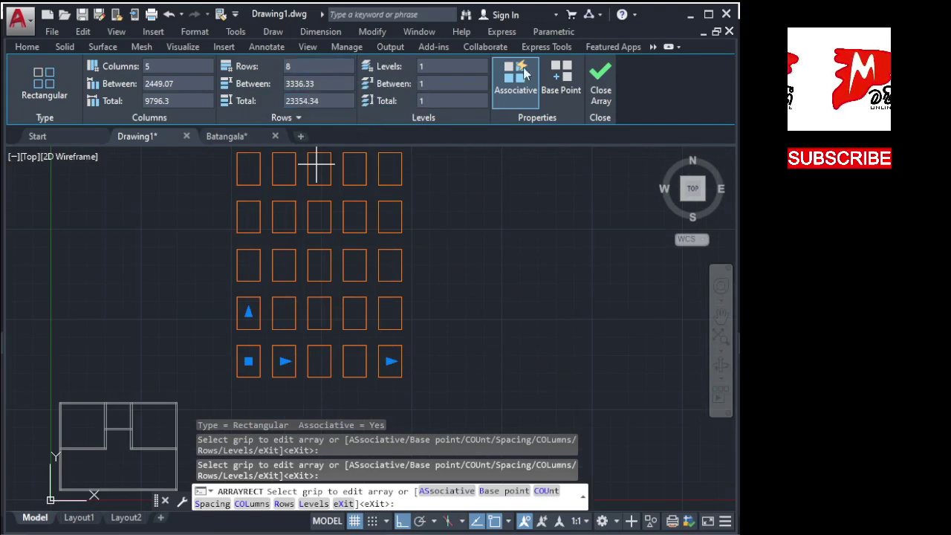
key(Return)
scroll(213, 269, down, 2)
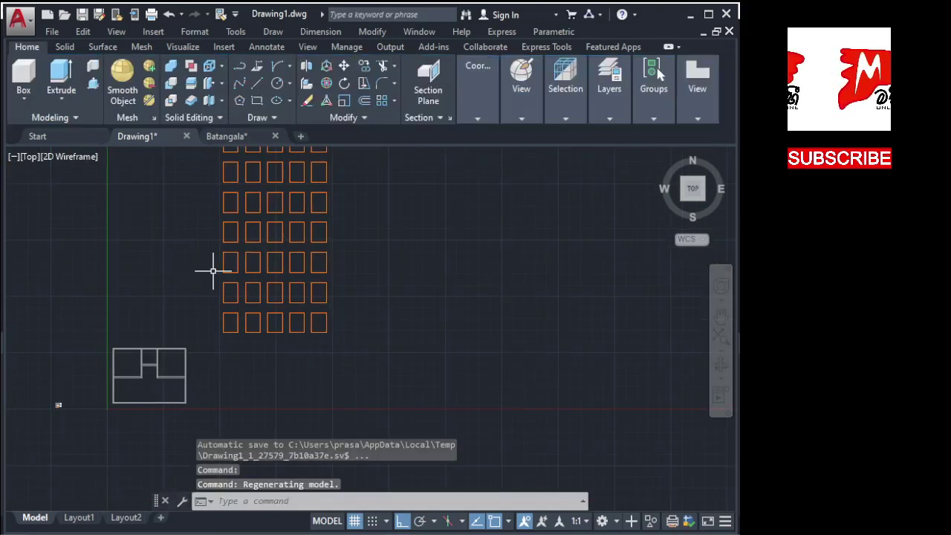
scroll(295, 282, down, 2)
scroll(295, 284, down, 2)
scroll(314, 275, up, 2)
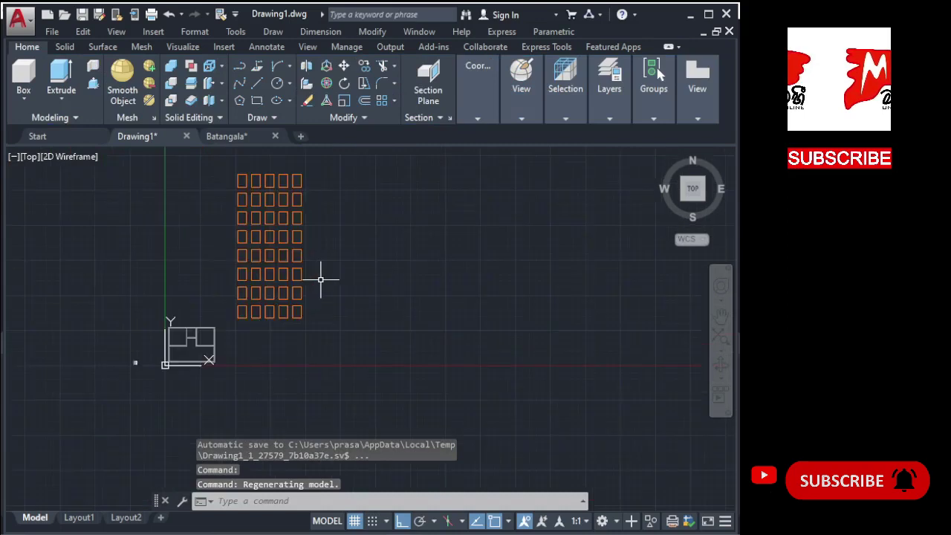
middle_drag(319, 275, 236, 287)
scroll(261, 263, up, 4)
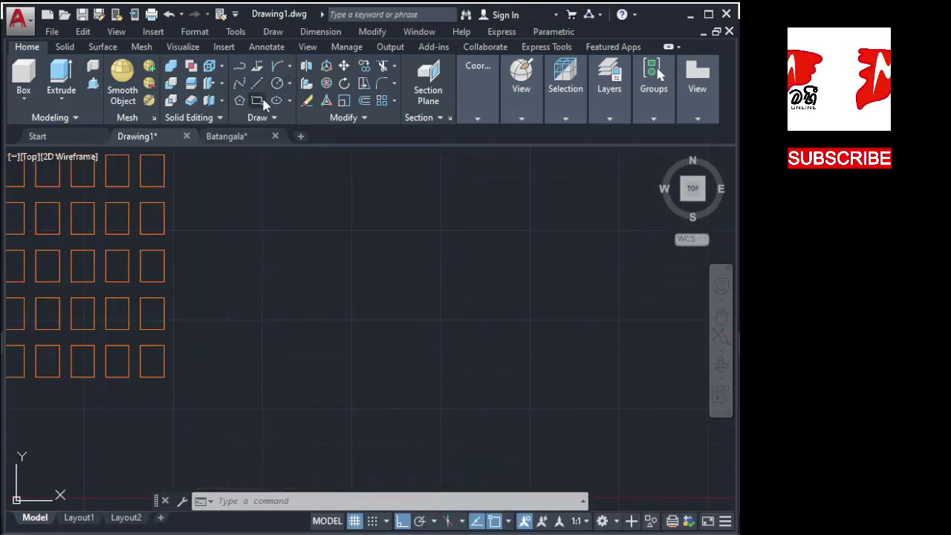
Step: Draw another small rectangle to the right of the array grid
click(256, 100)
click(289, 331)
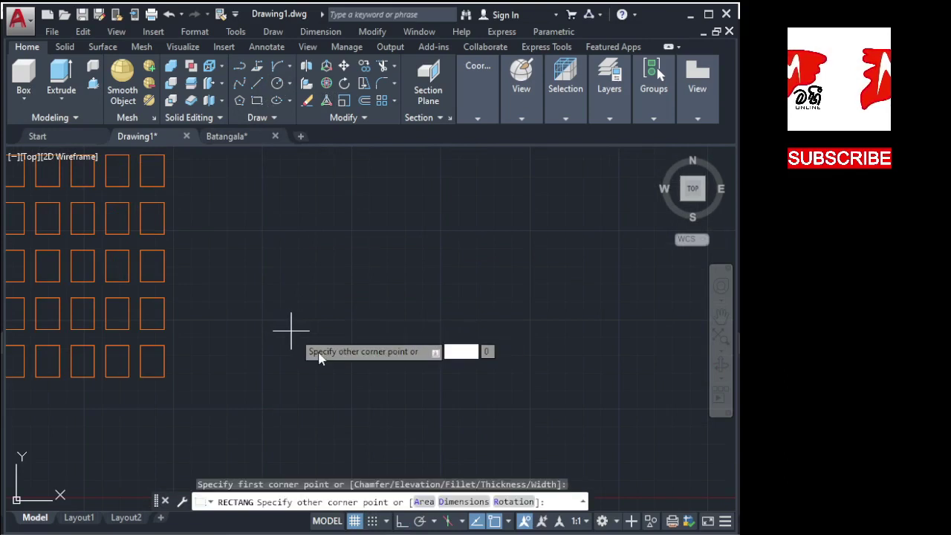
click(330, 366)
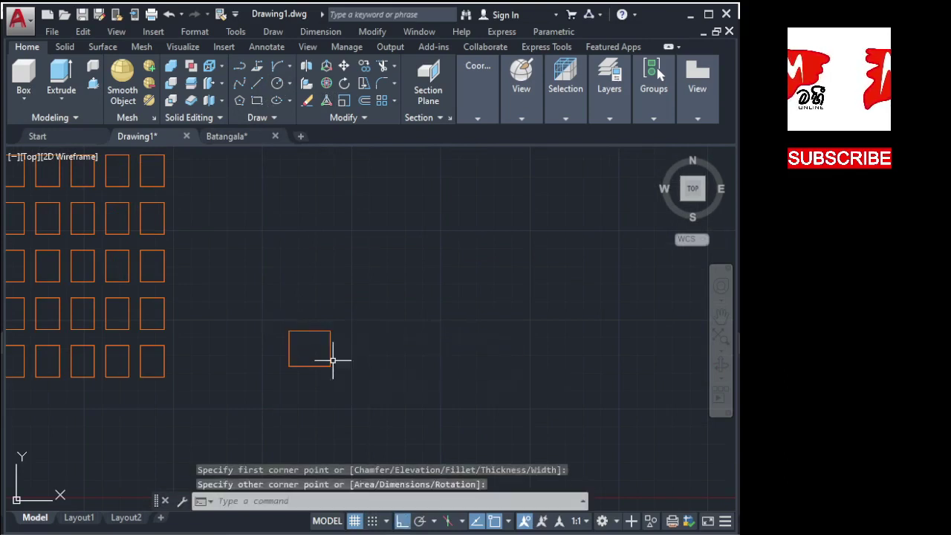
click(394, 102)
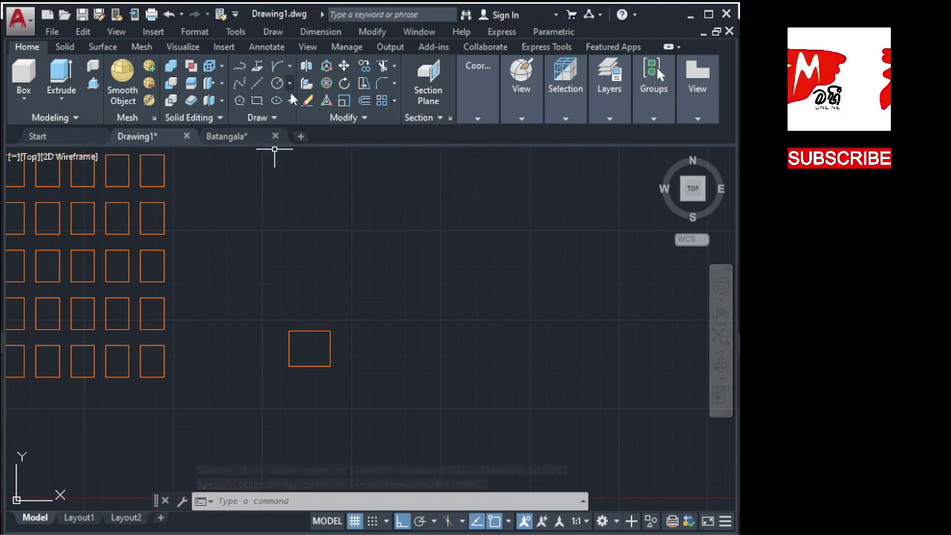
Step: Draw a seven-point wavy spline from the small rectangle rising to the right
click(243, 85)
click(321, 379)
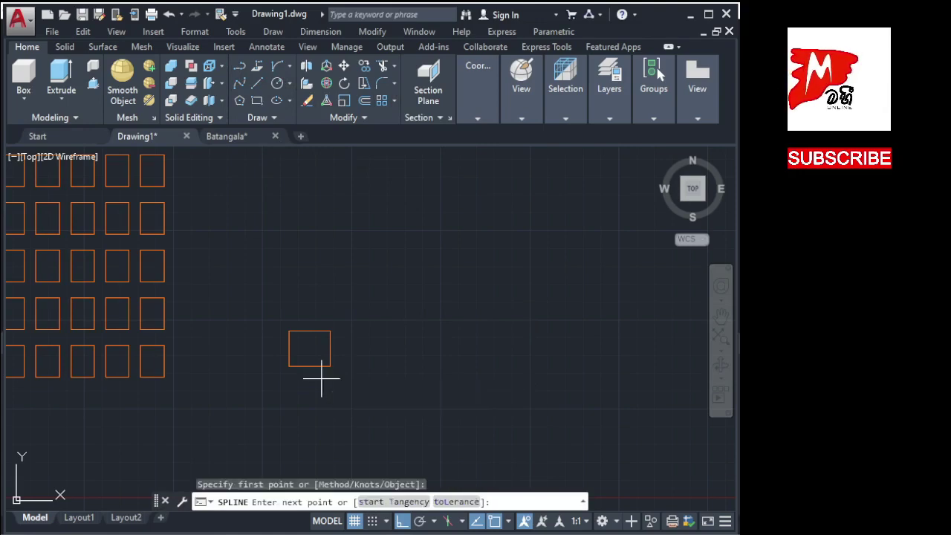
click(380, 375)
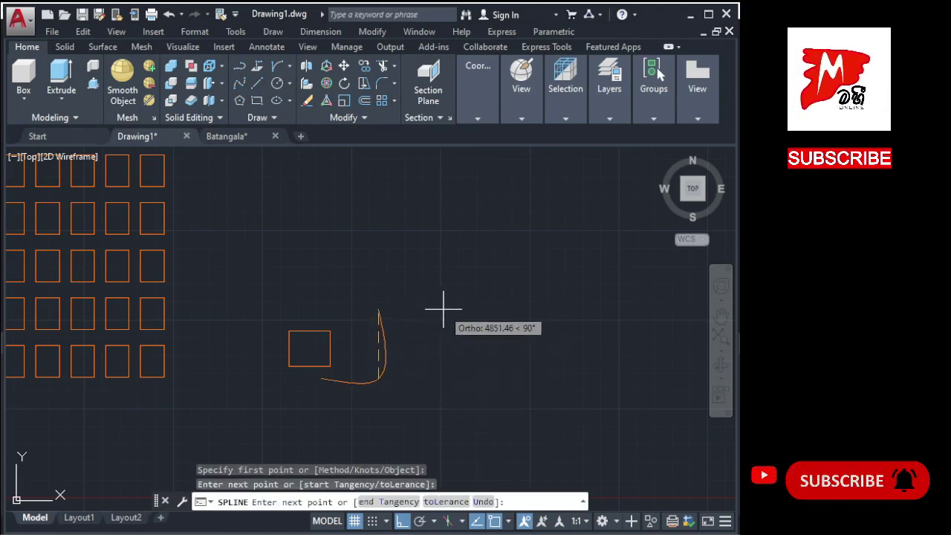
click(403, 523)
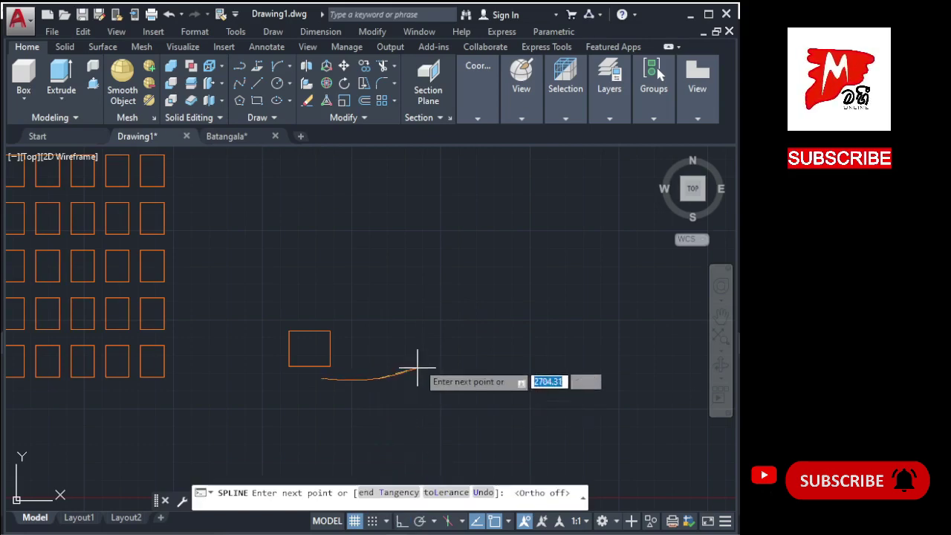
click(433, 310)
scroll(313, 315, down, 5)
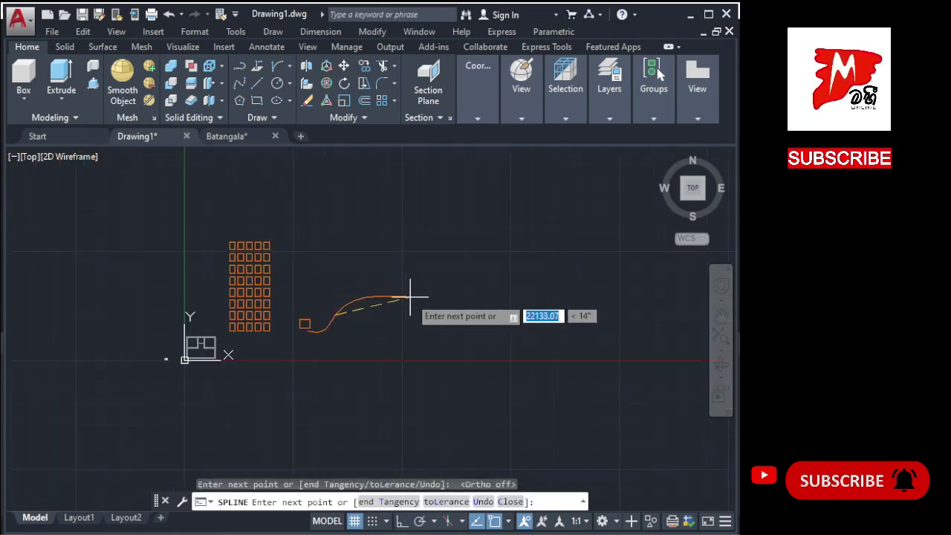
click(408, 290)
click(443, 295)
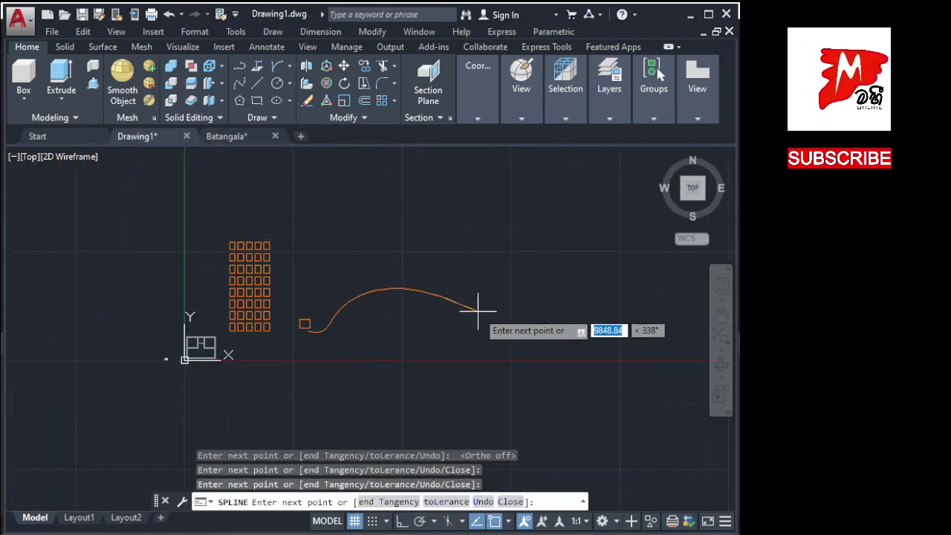
click(518, 280)
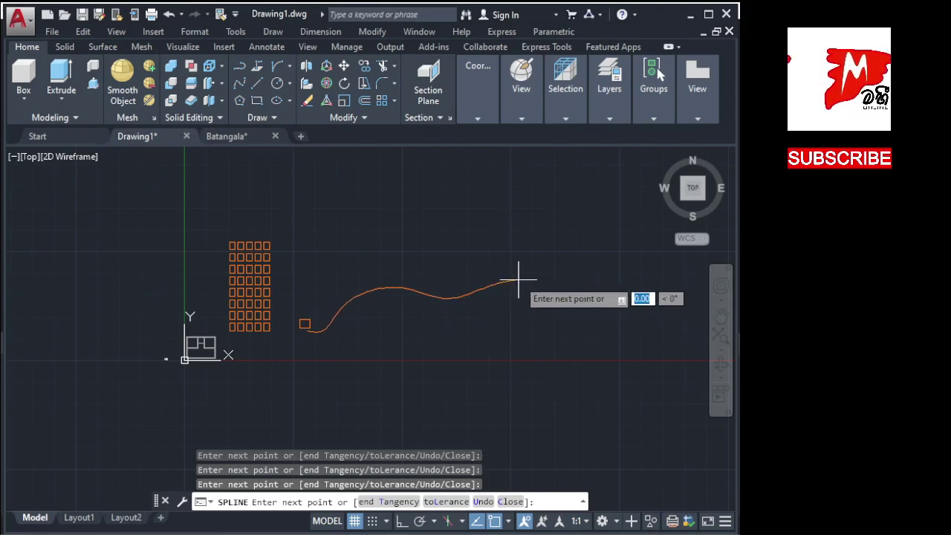
key(Return)
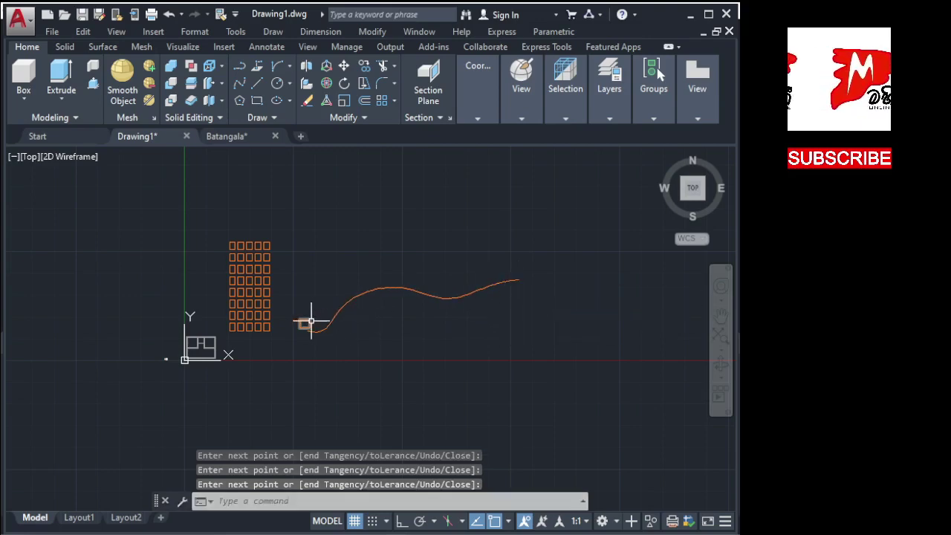
Step: Create a path array of the small square along the spline curve
click(394, 98)
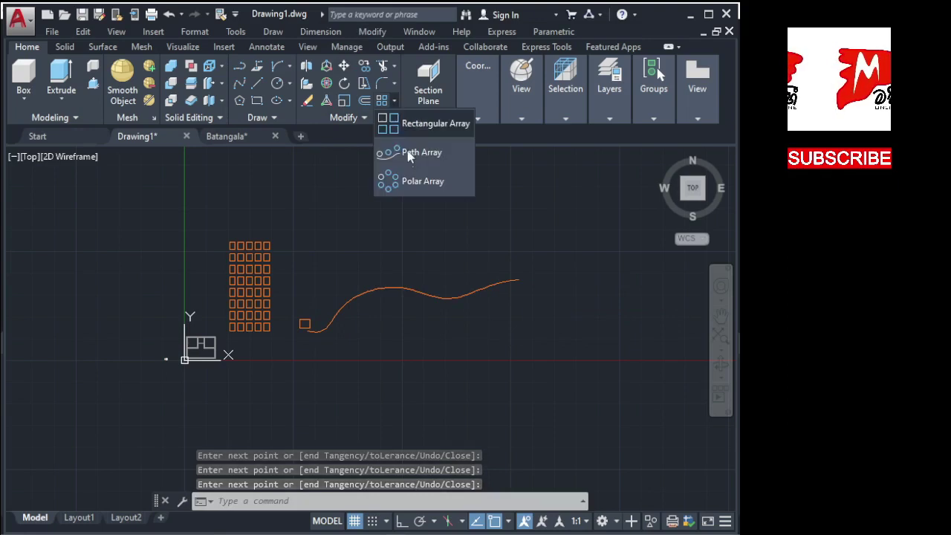
click(411, 154)
click(305, 323)
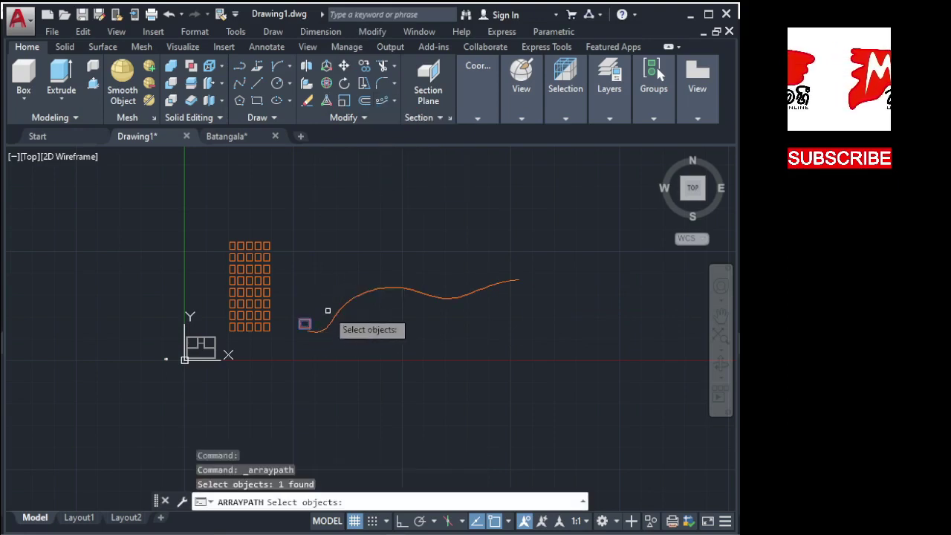
key(Return)
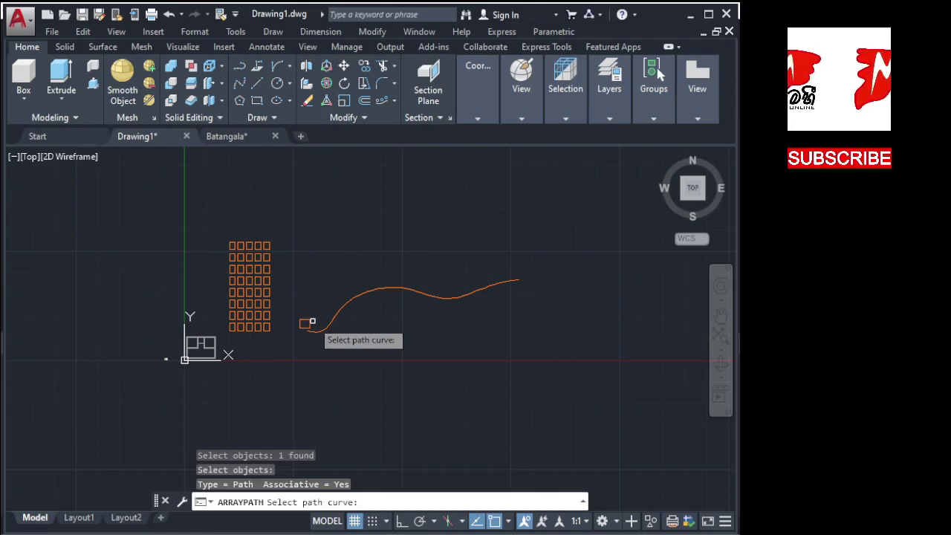
scroll(318, 320, up, 2)
click(338, 321)
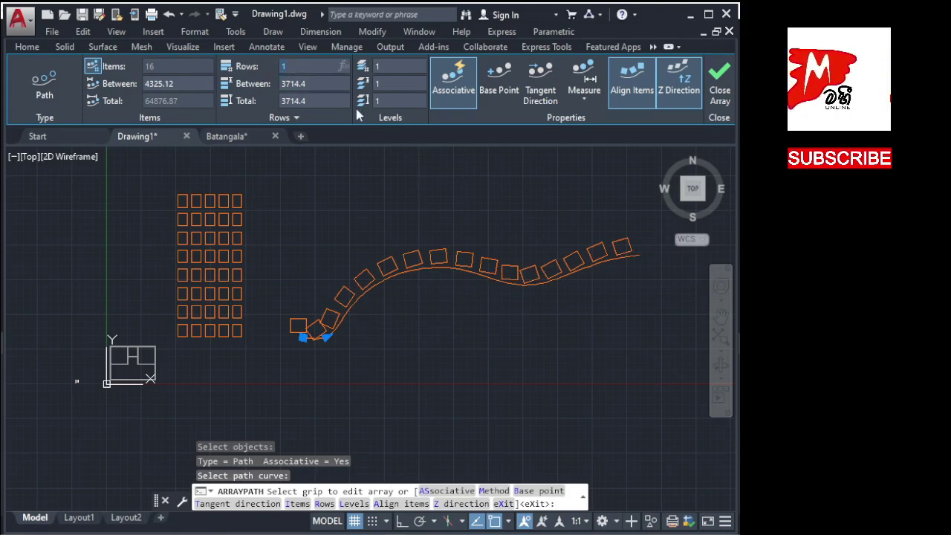
Step: Try 2 rows in the path array, revert to 1 row, and close the array
text(2)
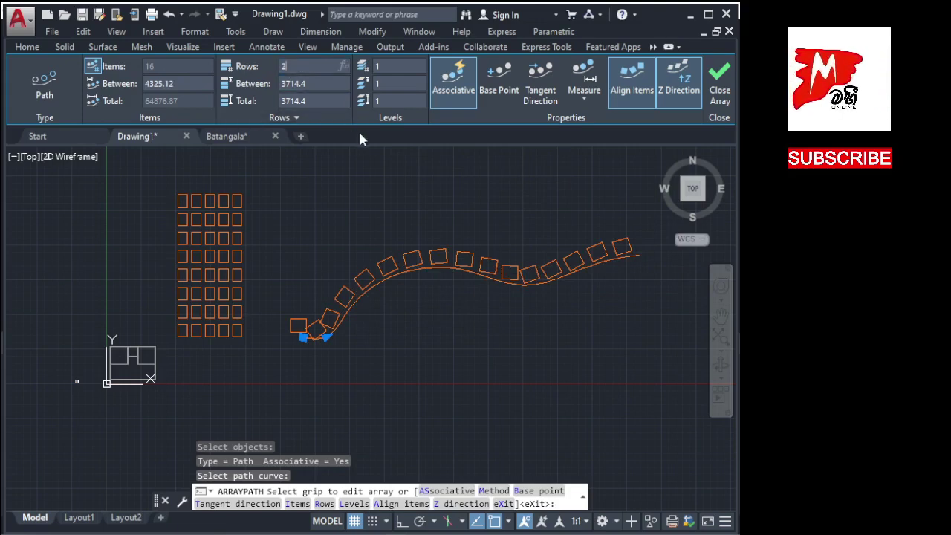
key(Return)
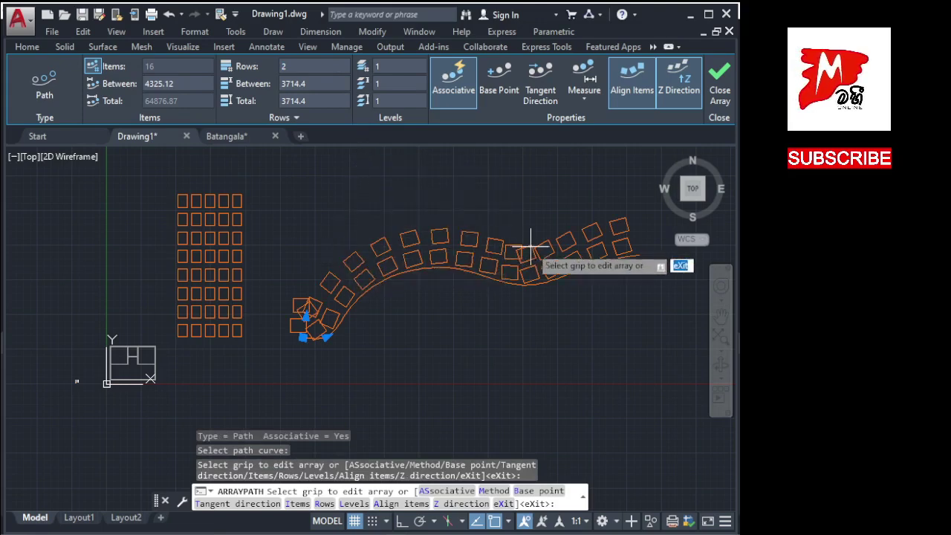
click(285, 79)
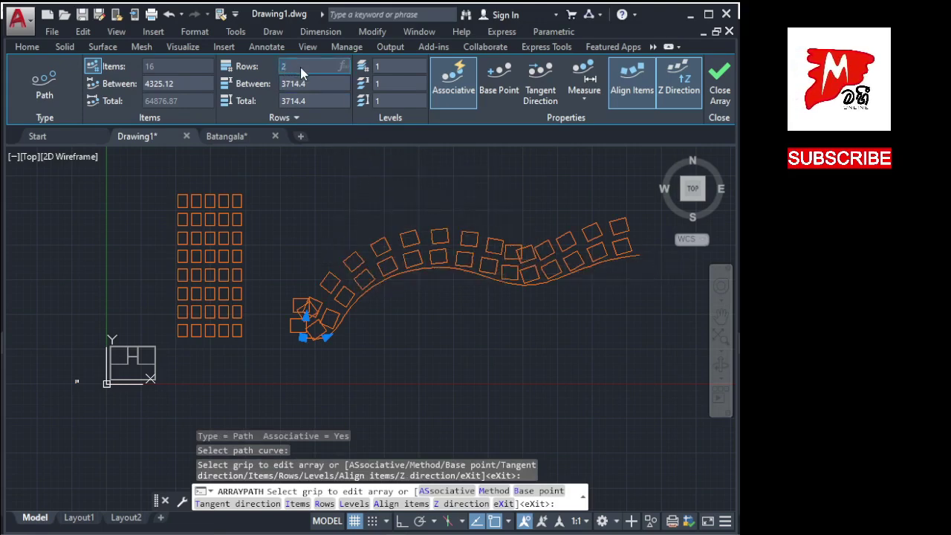
text(1)
key(Return)
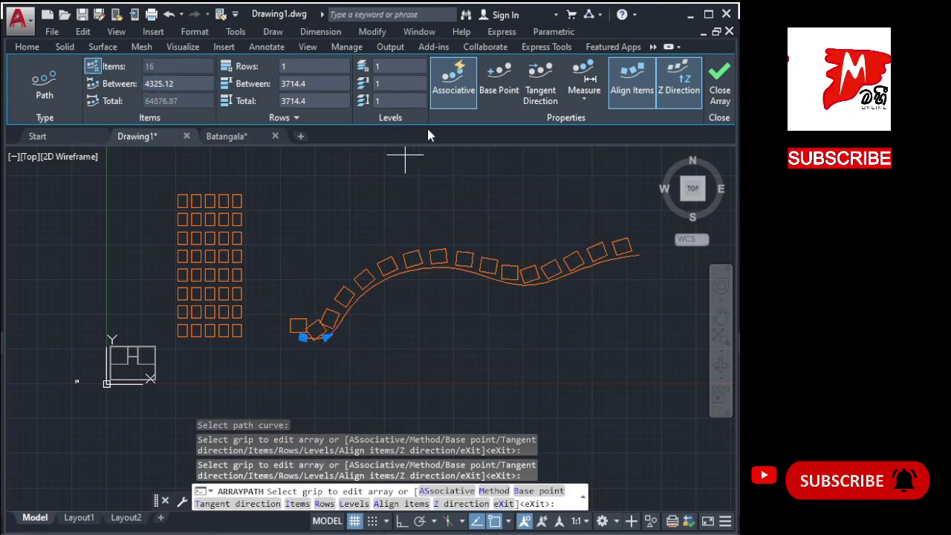
click(504, 84)
click(530, 84)
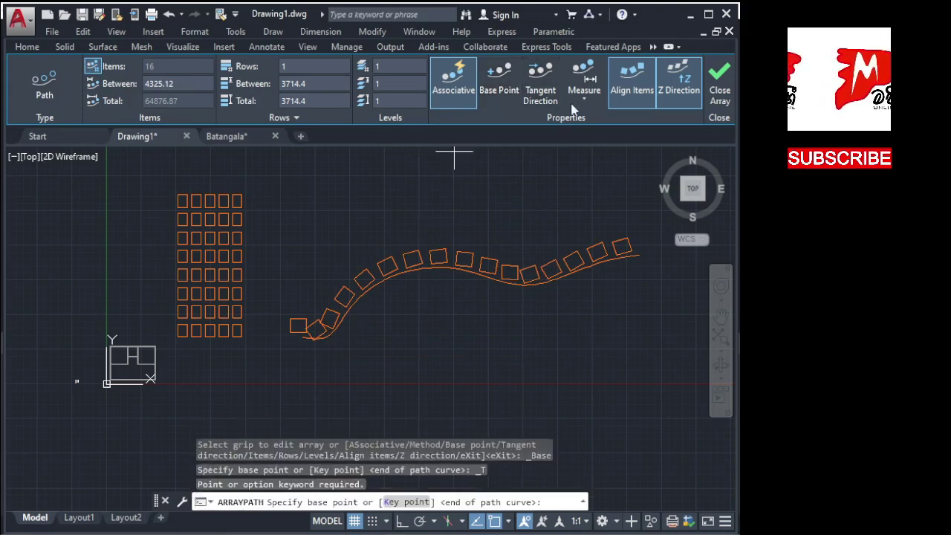
click(718, 88)
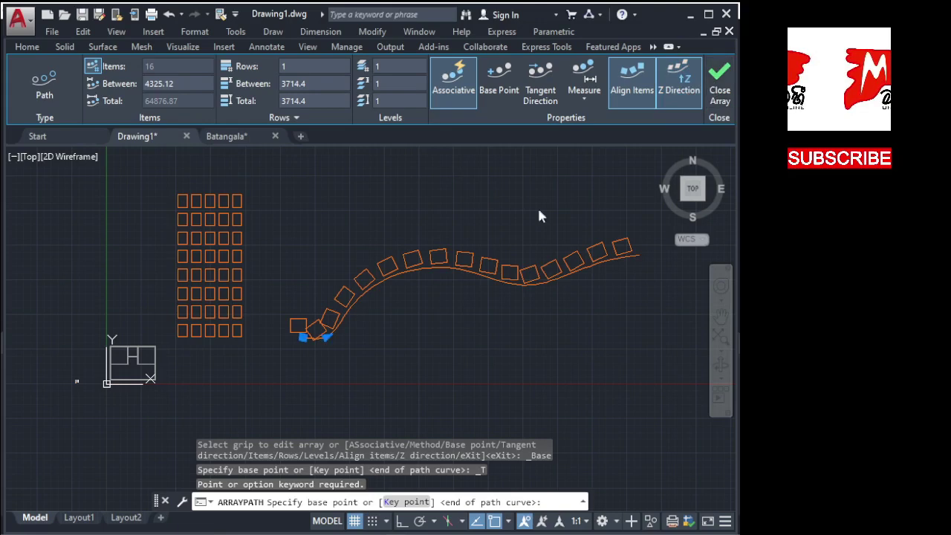
Step: Undo the path array and spline, then polar-array the square around a chosen centre point
click(169, 15)
click(168, 15)
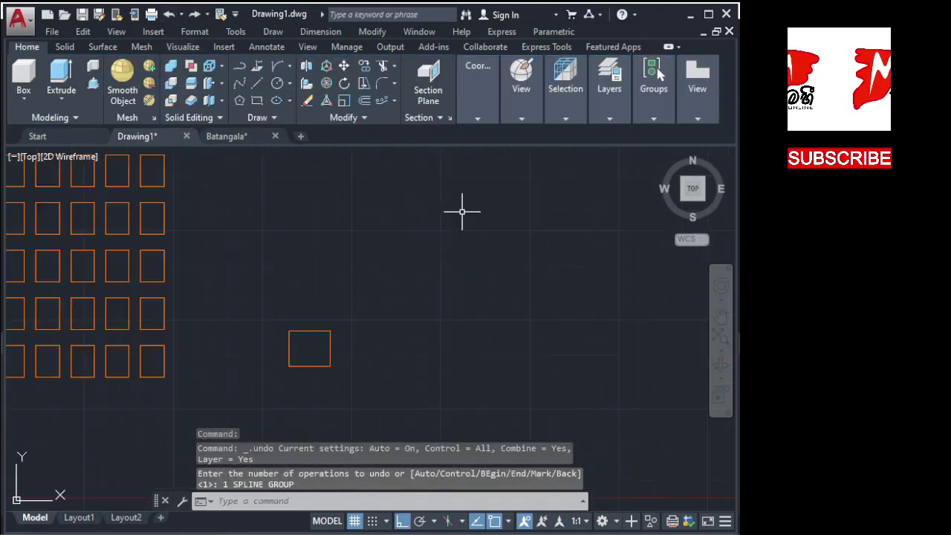
click(394, 101)
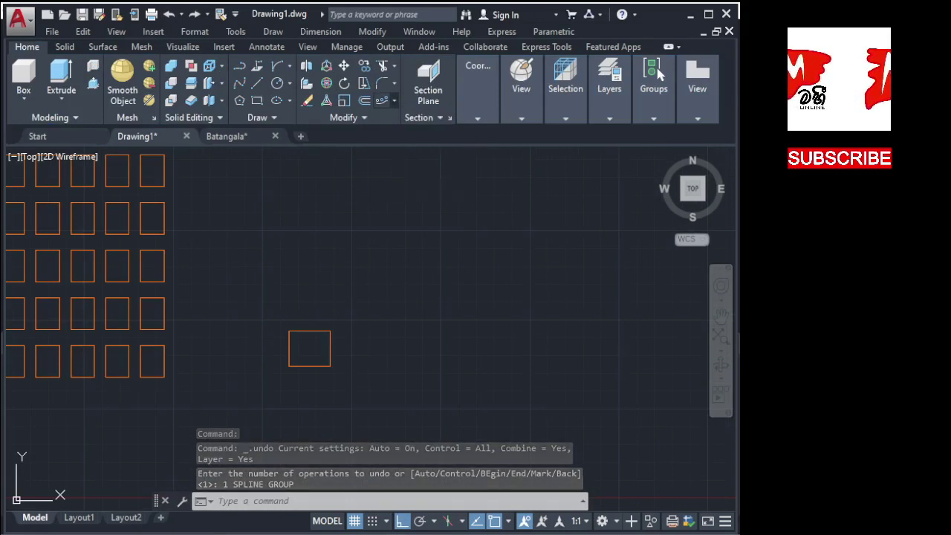
click(333, 340)
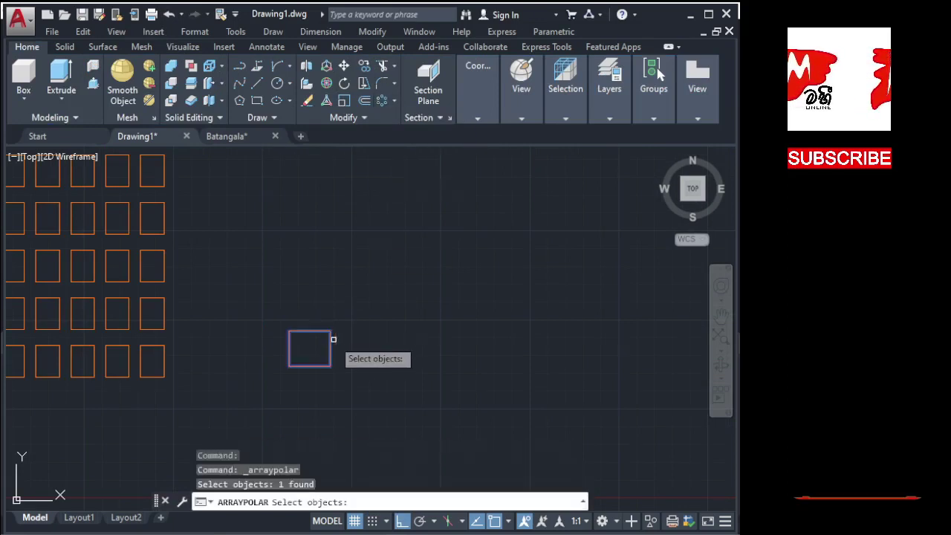
key(Return)
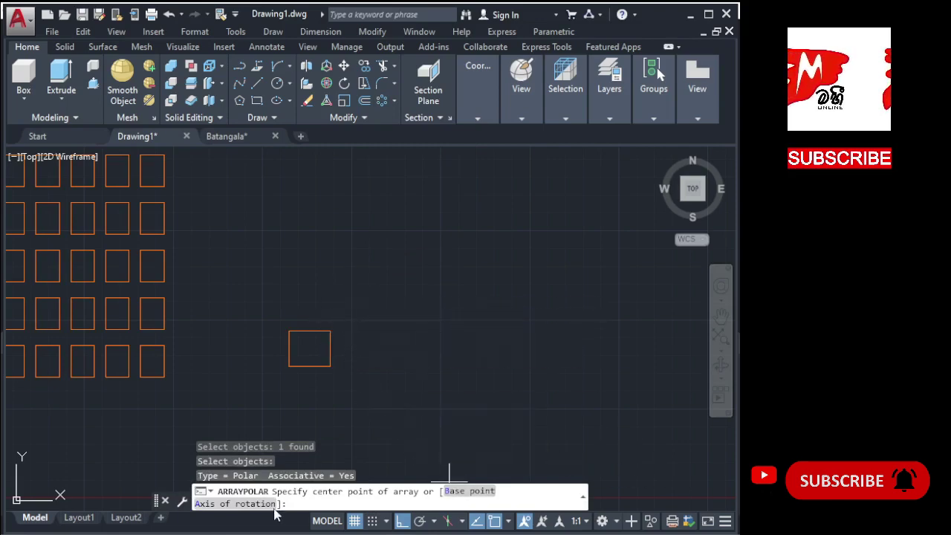
scroll(270, 347, down, 2)
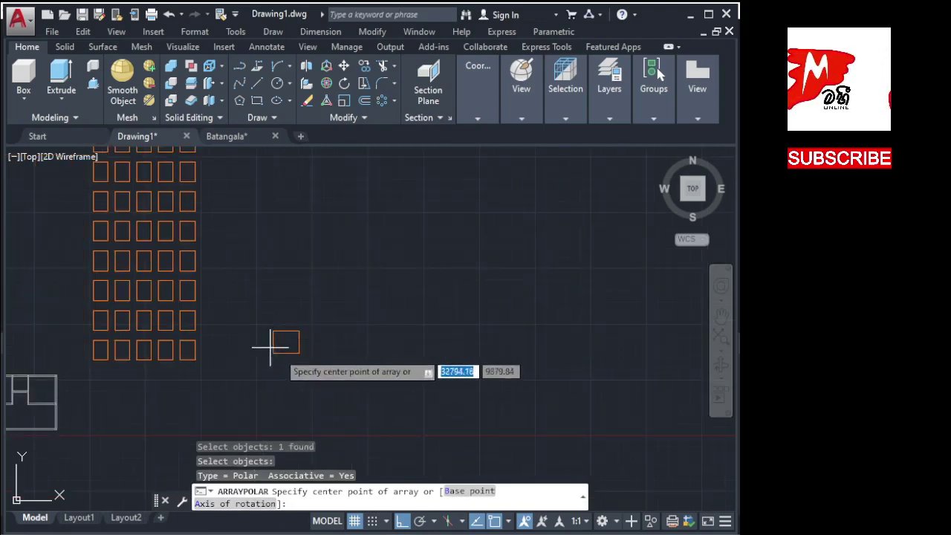
scroll(275, 346, up, 2)
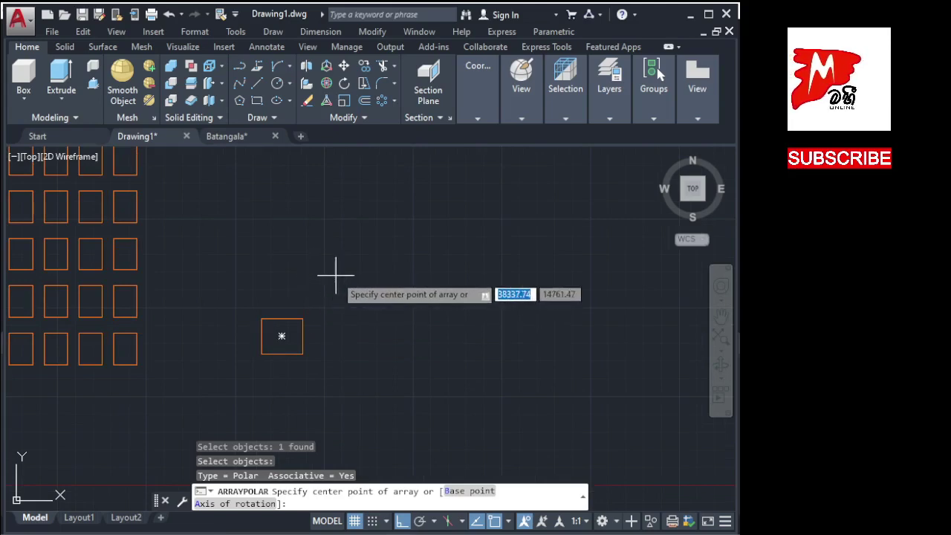
click(336, 274)
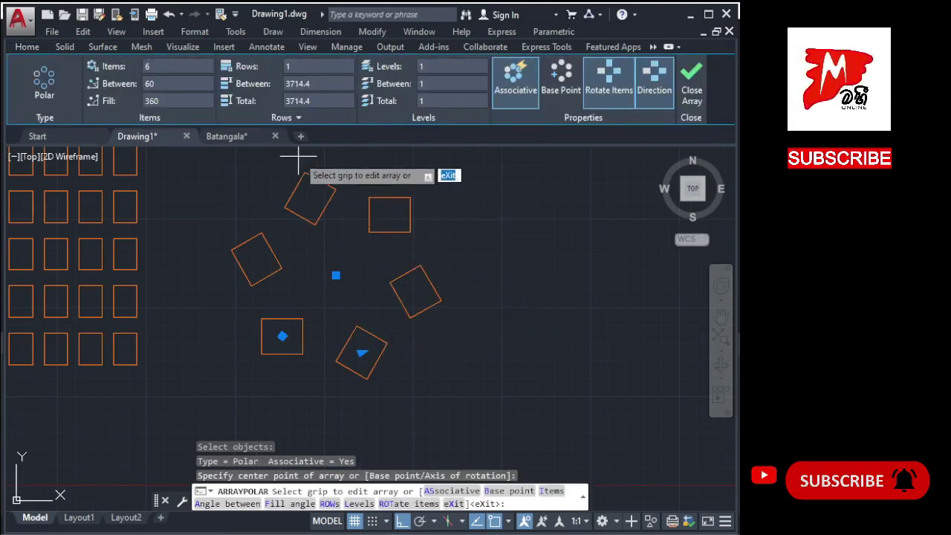
Step: Set the polar array to 8 items per ring and 2 concentric rows
click(160, 66)
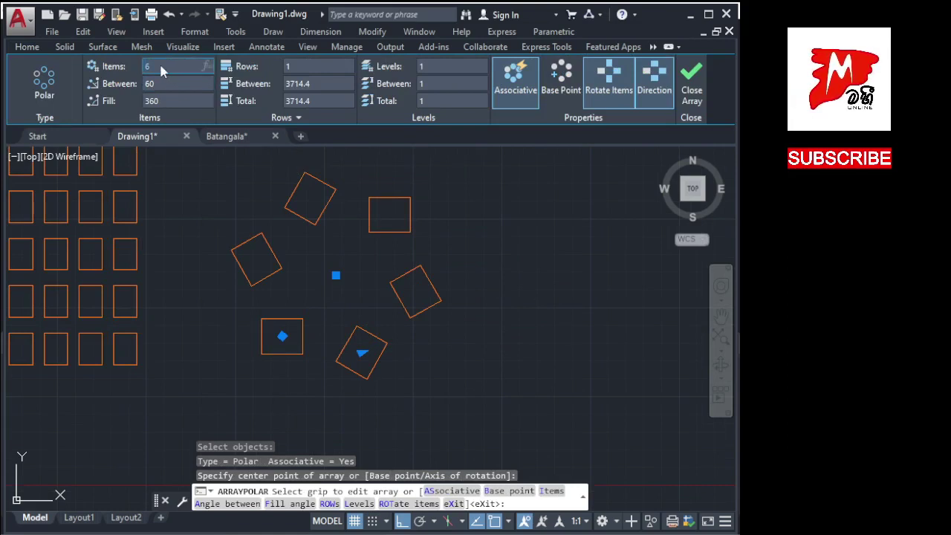
text(8)
key(Return)
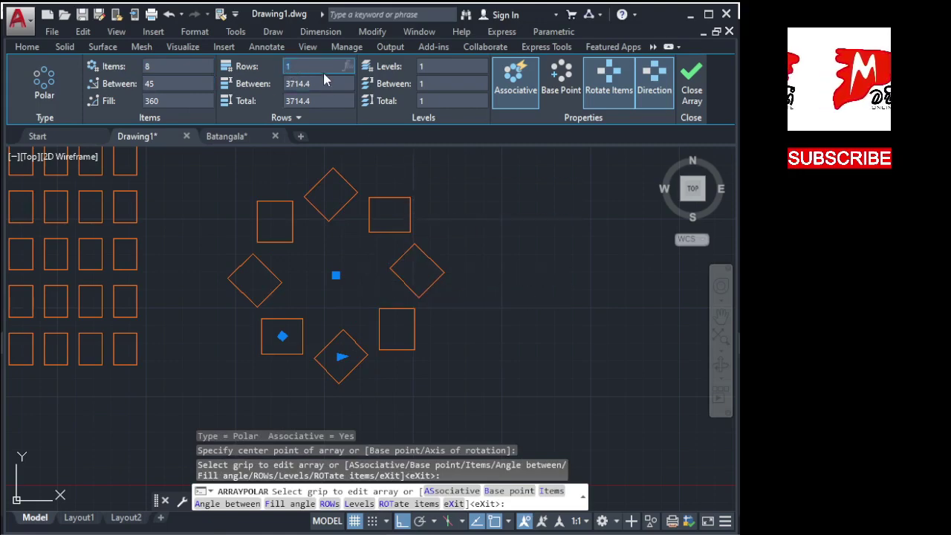
text(2)
key(Return)
scroll(377, 314, down, 3)
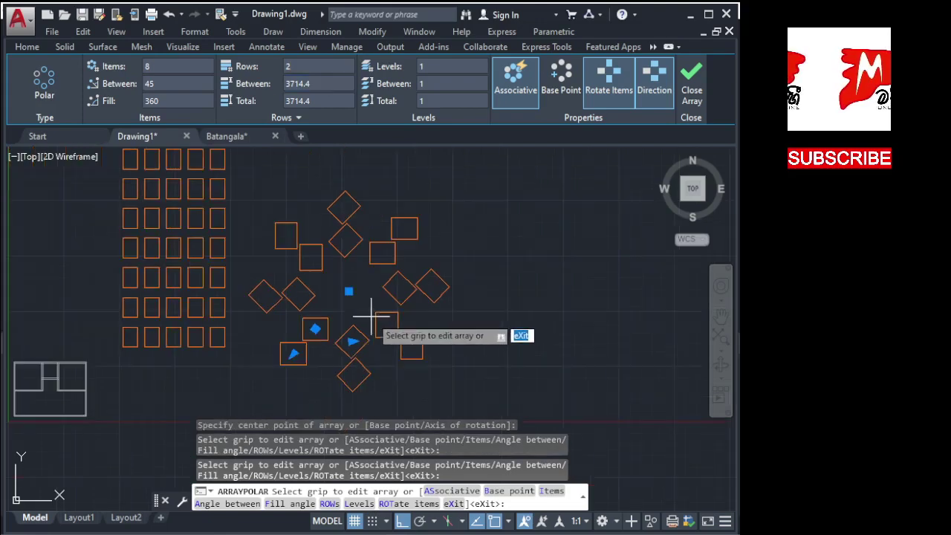
scroll(342, 324, down, 3)
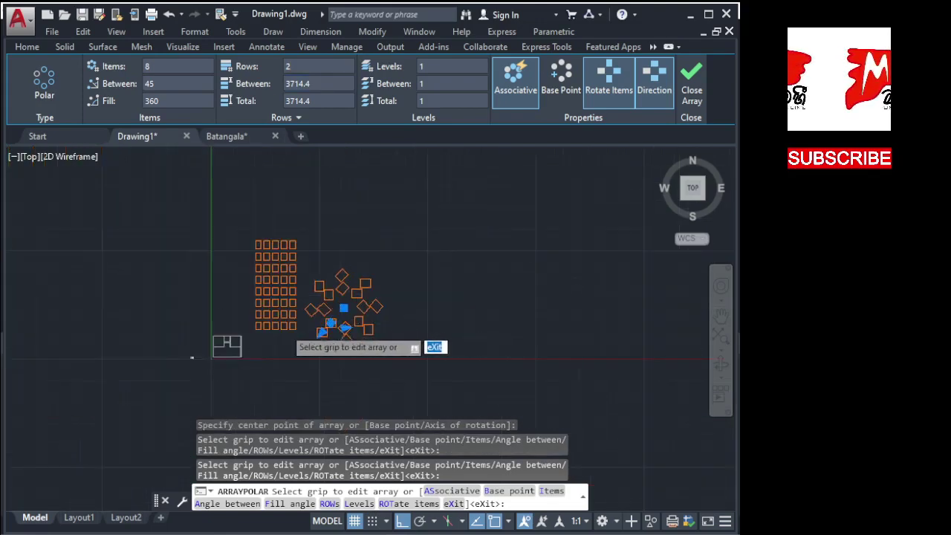
scroll(287, 328, up, 2)
Step: Finish the polar array, then window-select both arrays and delete them
key(Return)
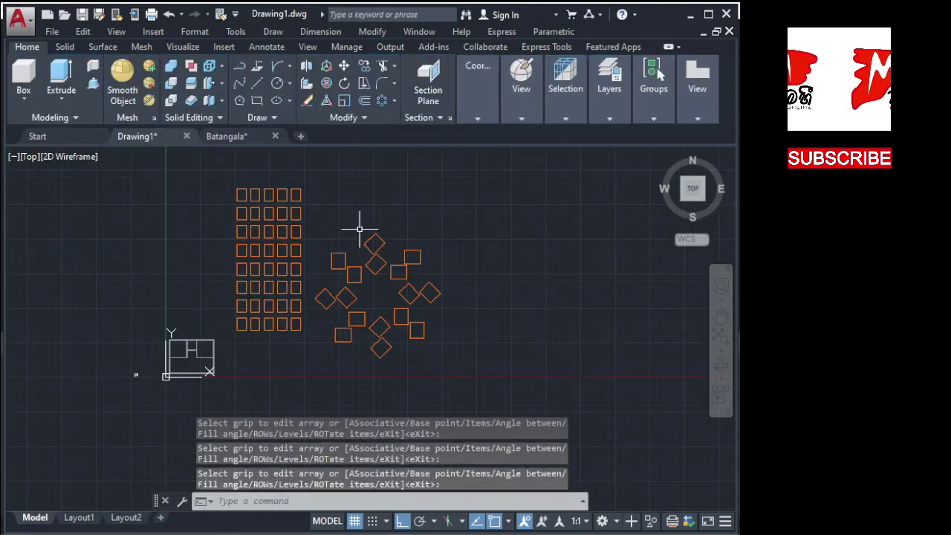
click(229, 173)
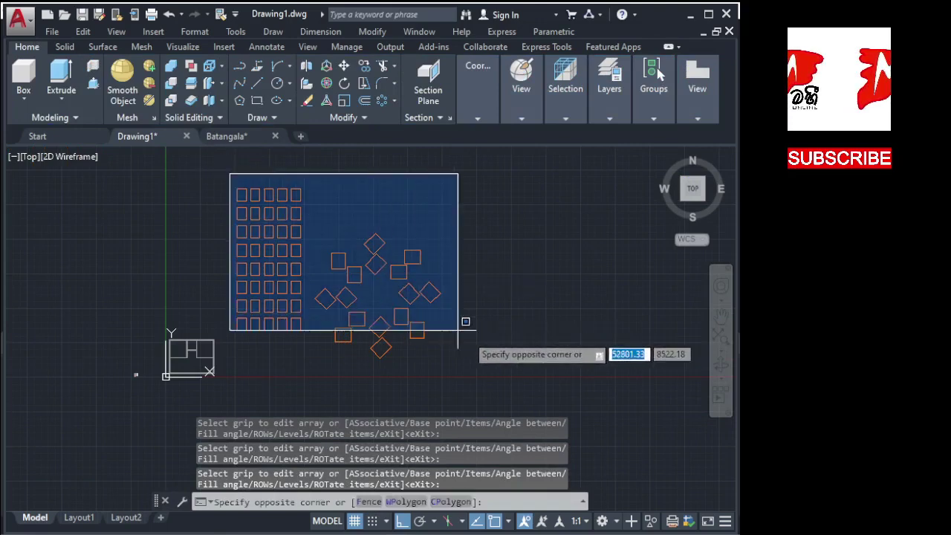
click(462, 398)
key(Delete)
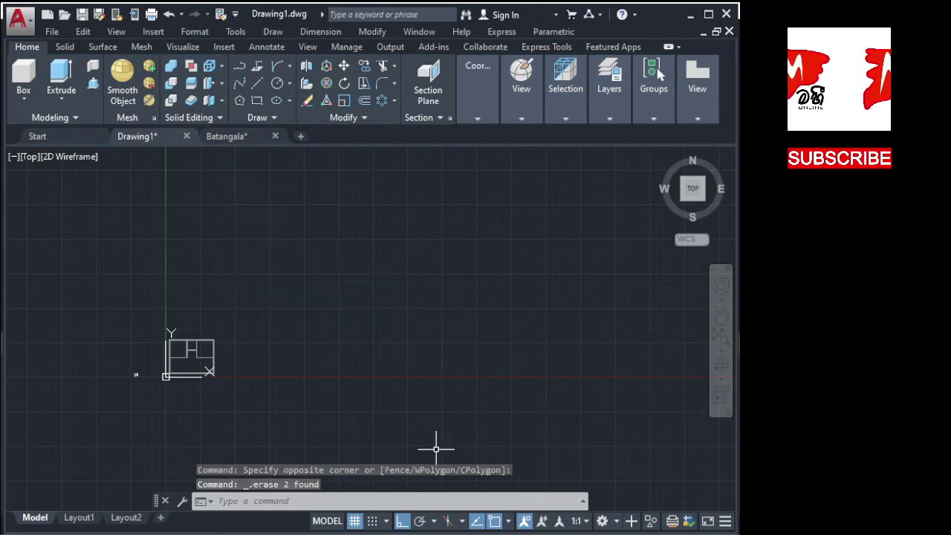